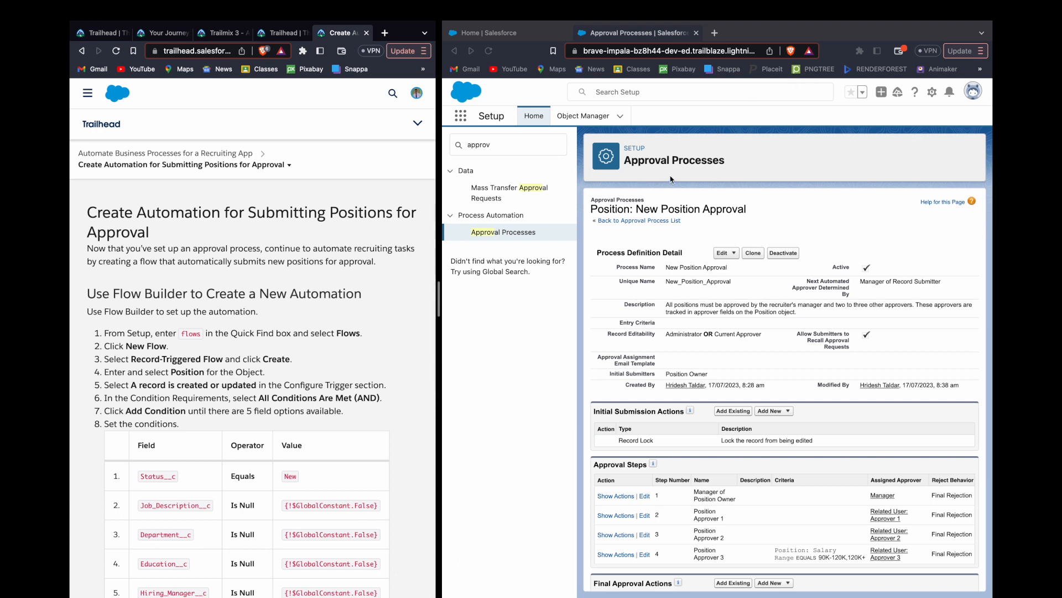
Reload the Salesforce home page and launch the Resourceful Fox Playground from the Trailhead unit
click(481, 33)
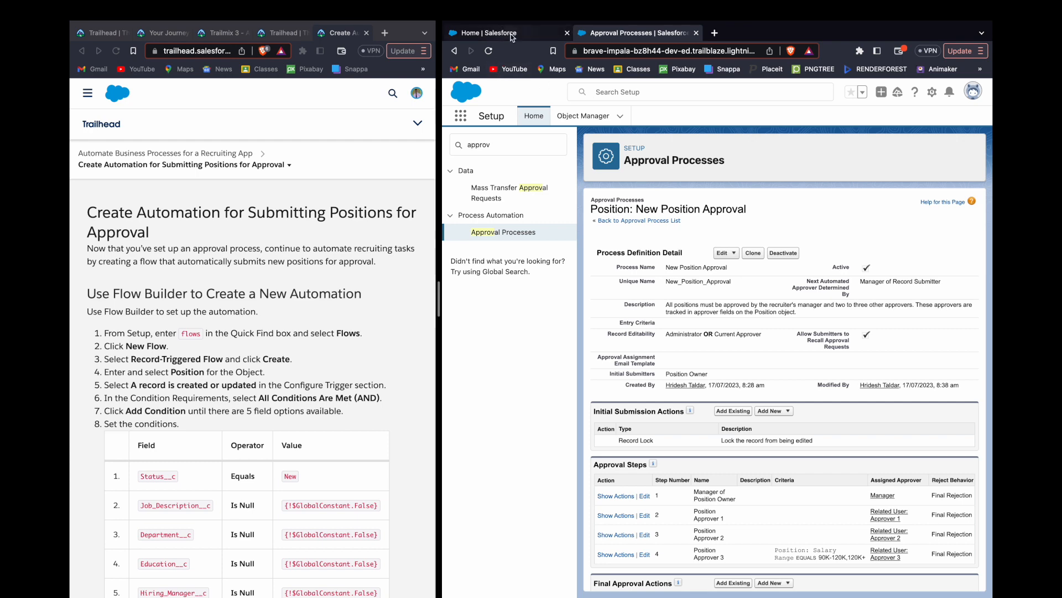
key(super+r)
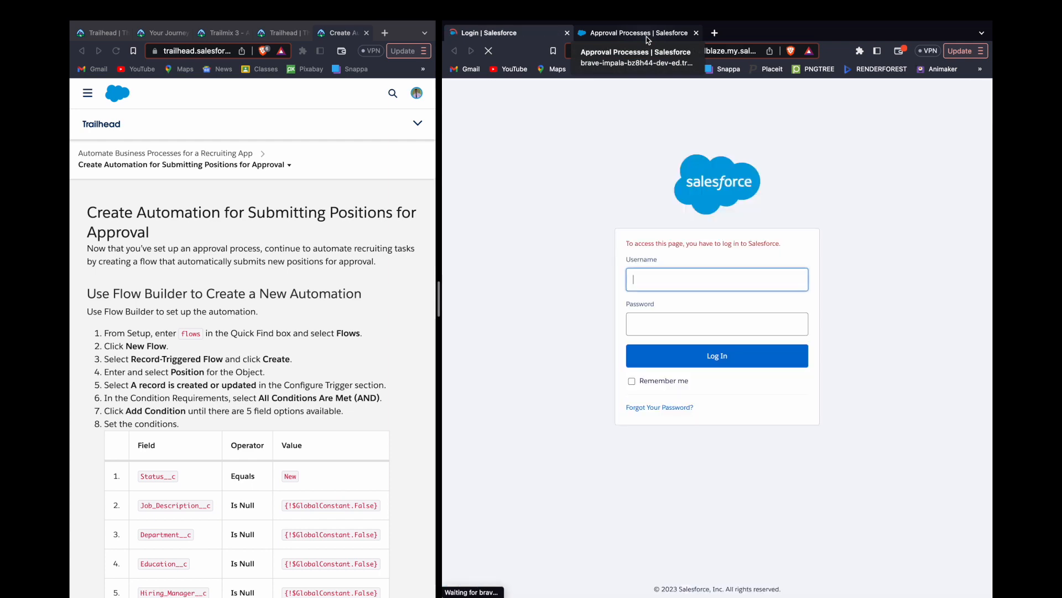
scroll(358, 252, down, 20)
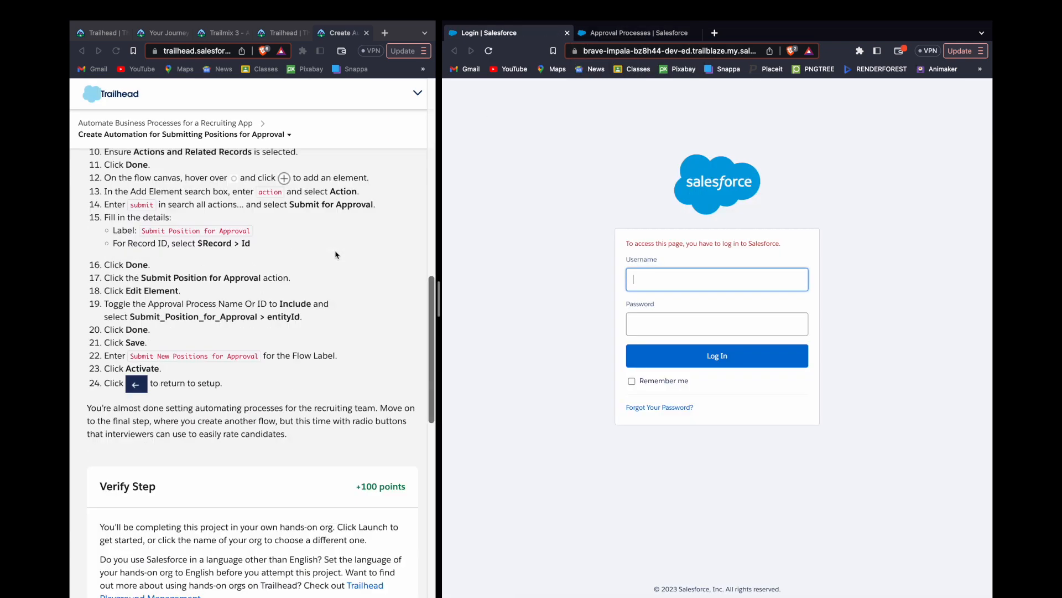
click(357, 252)
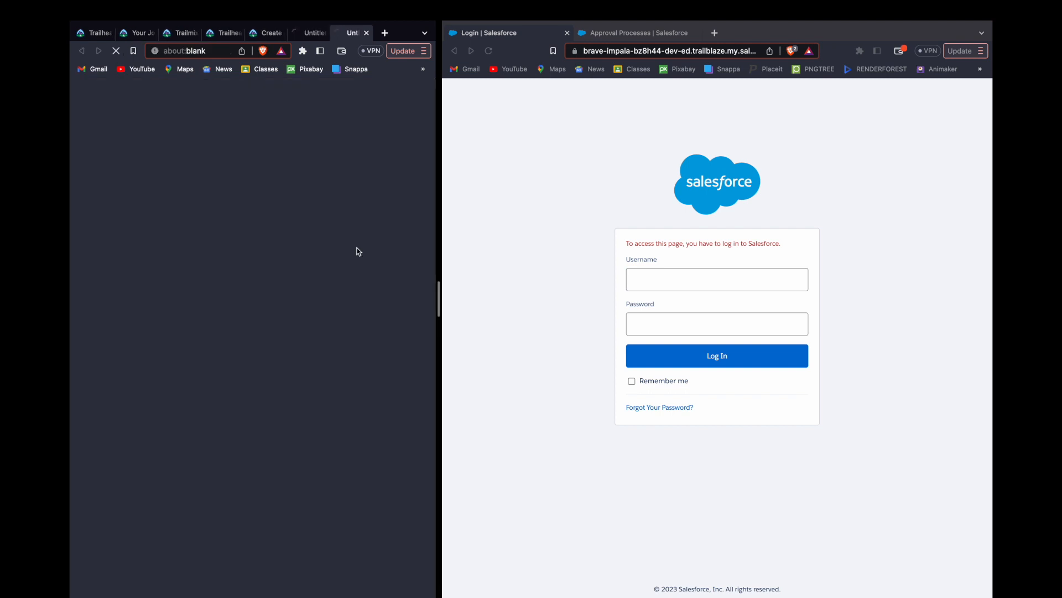
Move a launched playground tab into the Salesforce window and close the old Approval Processes tab and the duplicate playground tab
drag(341, 36, 500, 38)
click(695, 34)
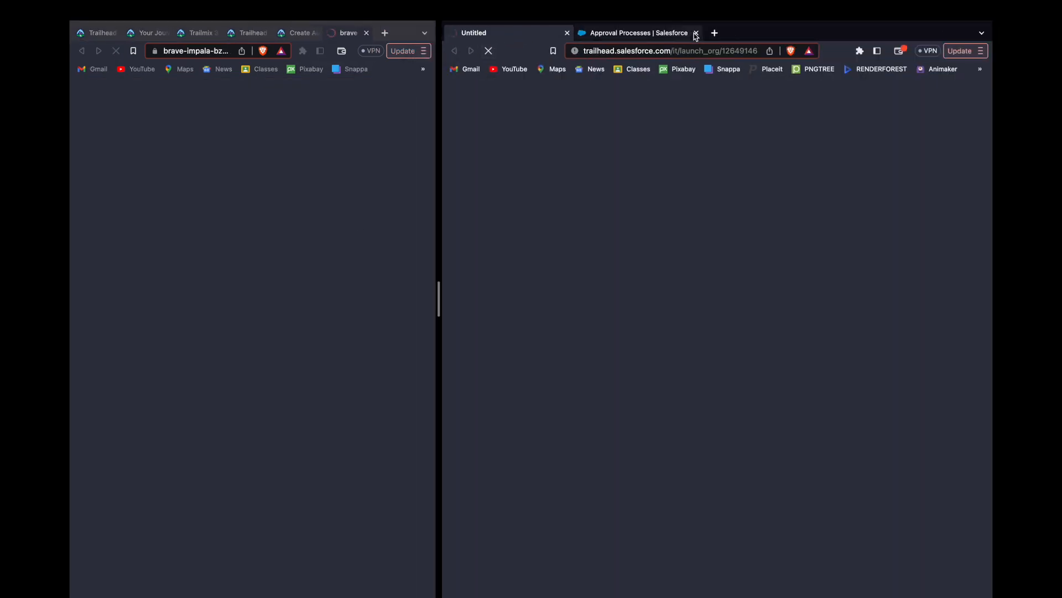
click(695, 34)
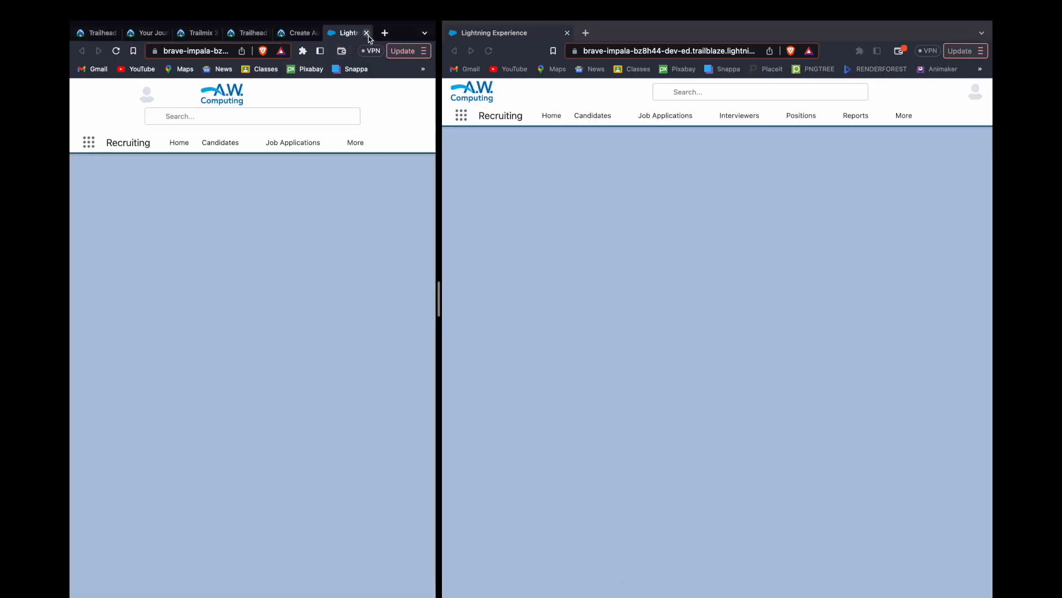
click(367, 33)
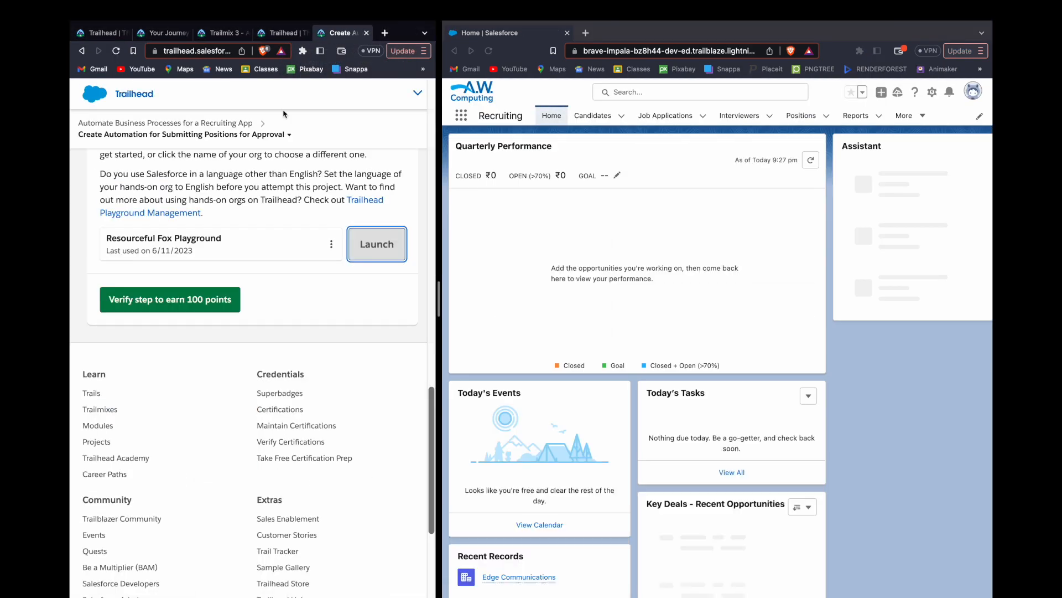
Open Salesforce Setup, search its Quick Find for "flows" and go to the Flows page
scroll(270, 232, down, 3)
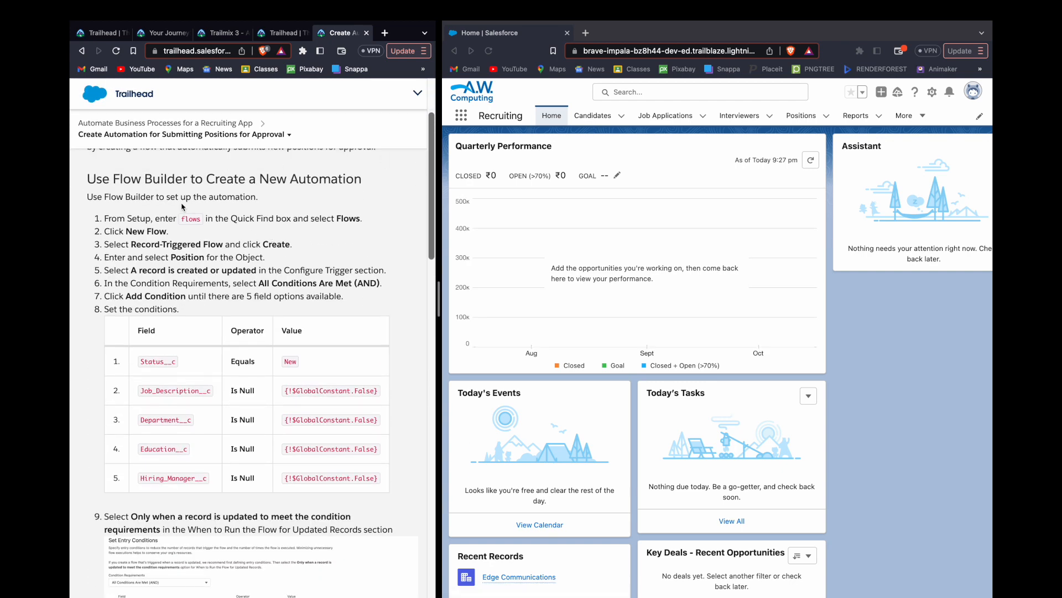
click(933, 98)
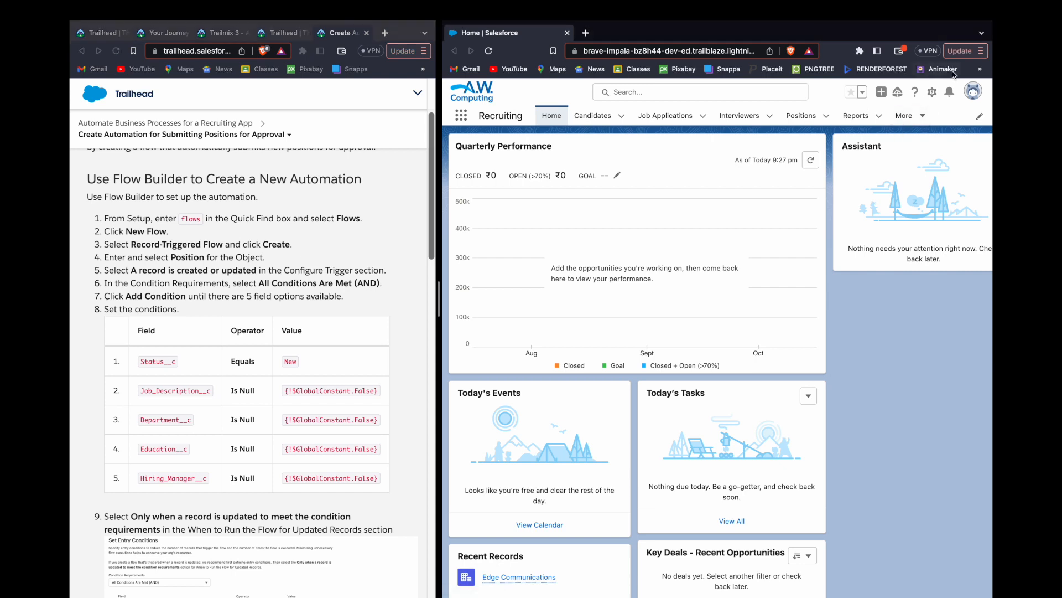
click(883, 121)
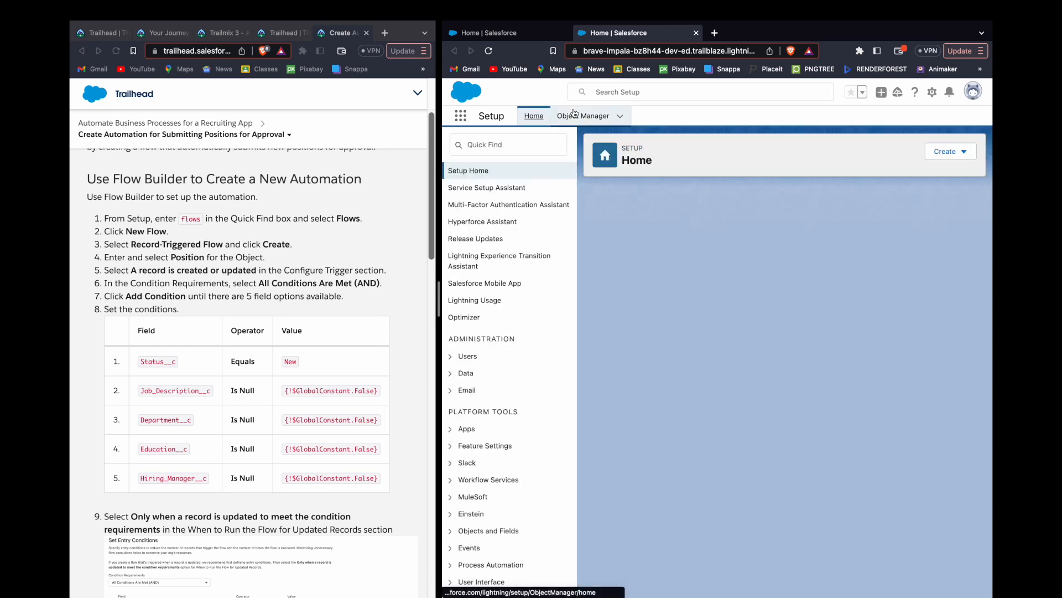
click(507, 142)
text(flows)
click(490, 188)
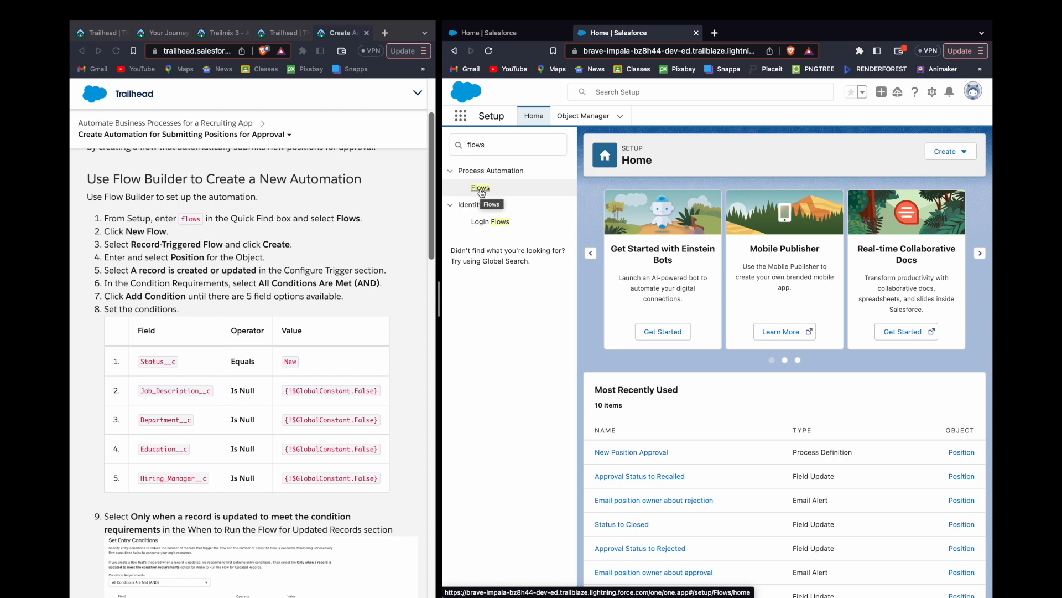
click(489, 189)
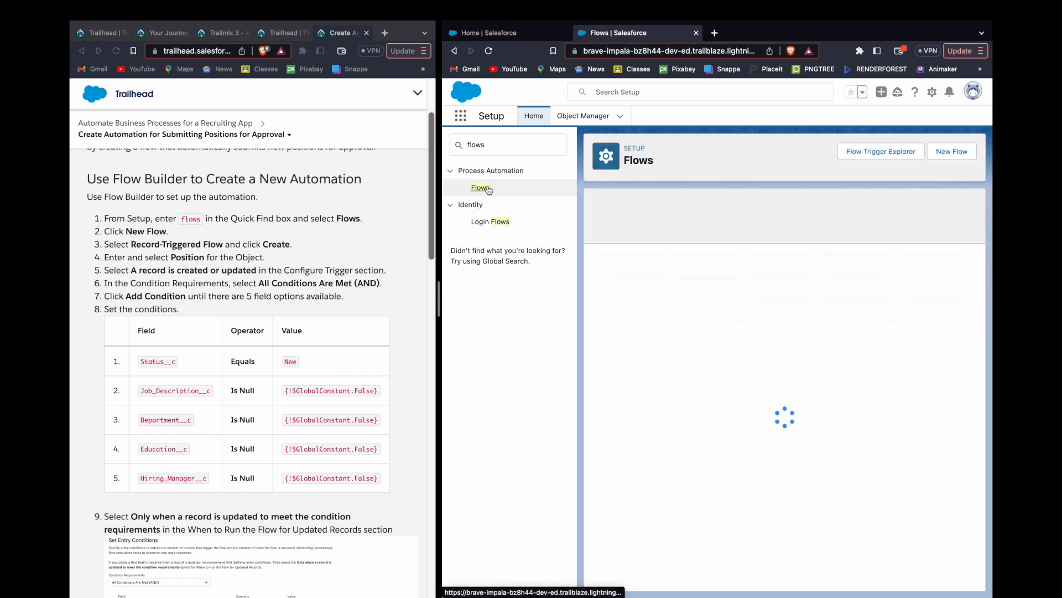
Create a new flow of the Record-Triggered Flow type
click(951, 151)
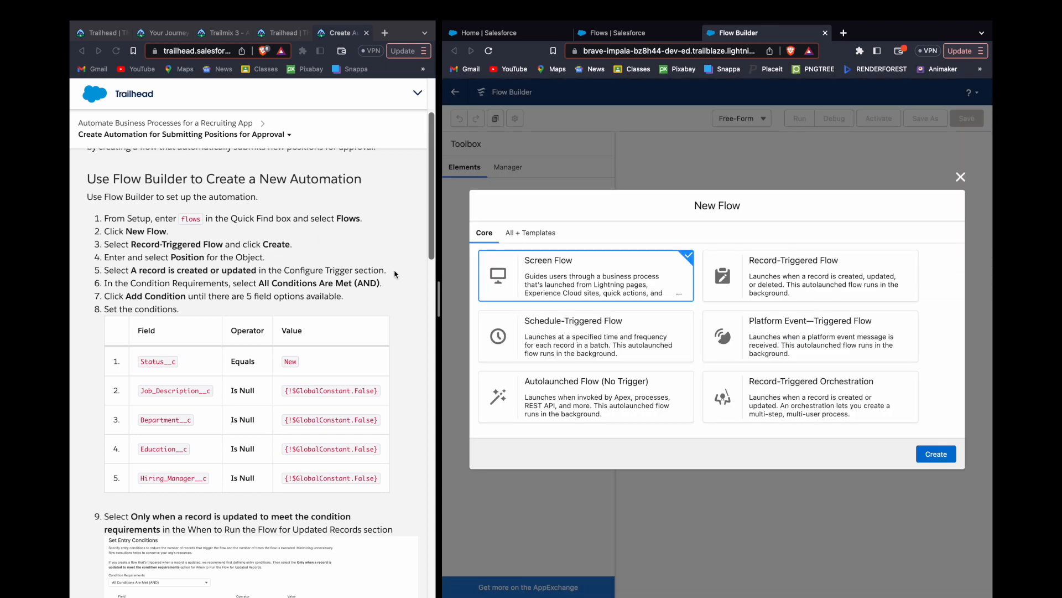
click(769, 258)
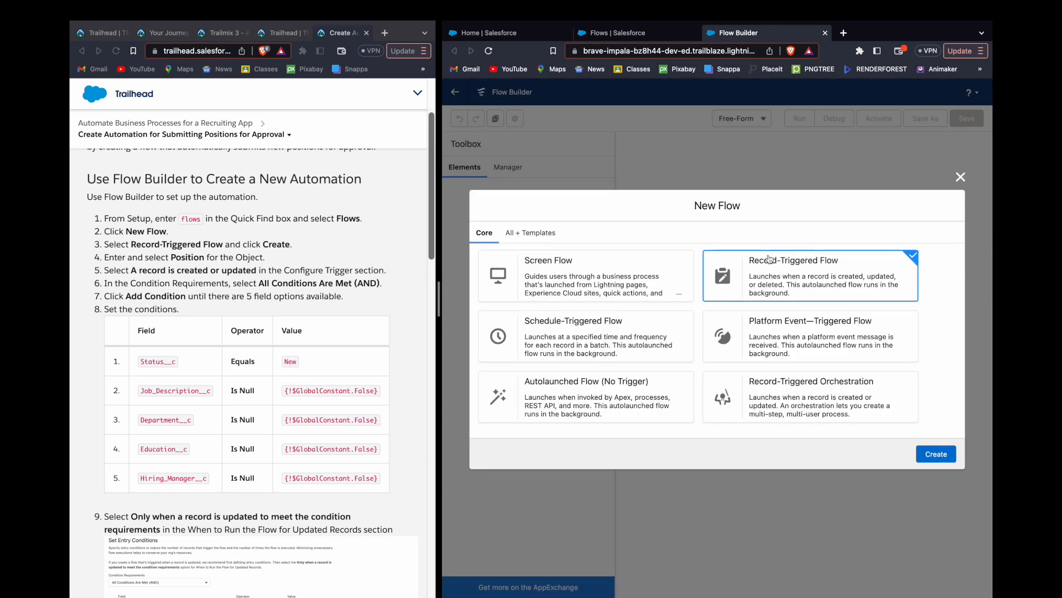
click(937, 455)
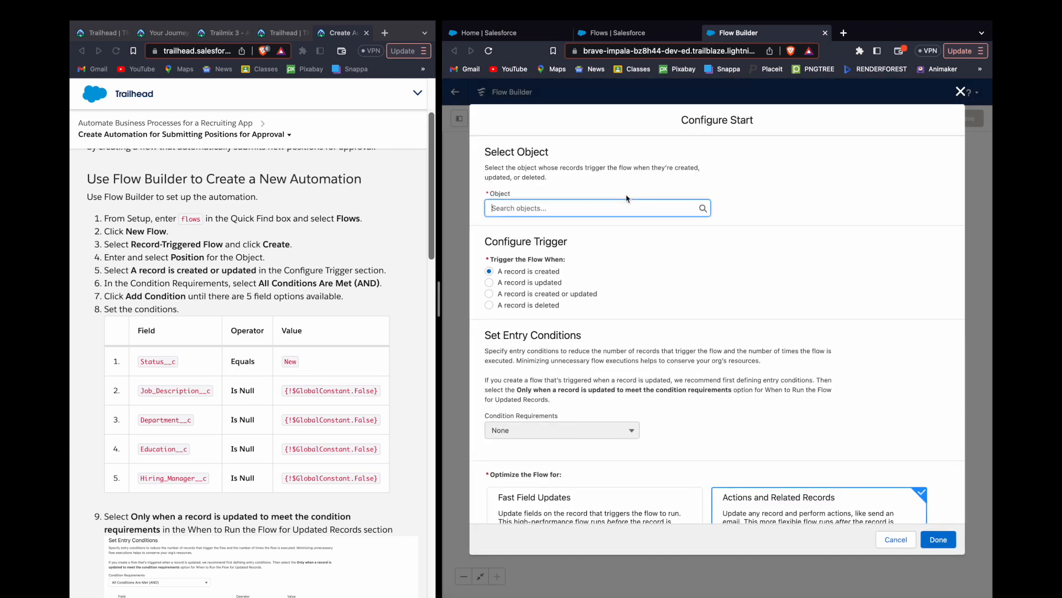
Set the flow's object to Position and trigger it when a record is created or updated
text(pos)
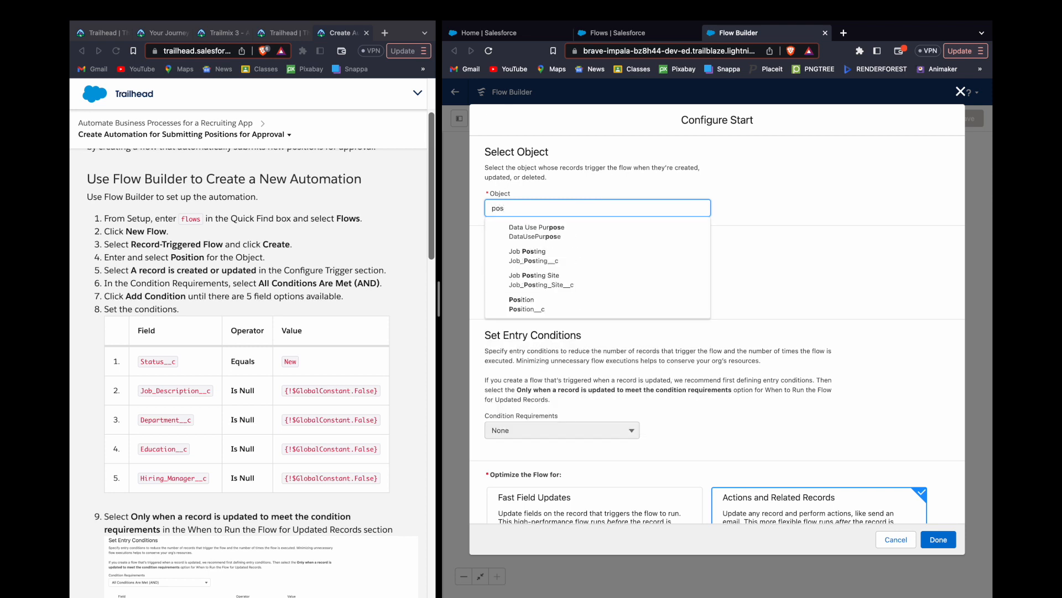
click(525, 304)
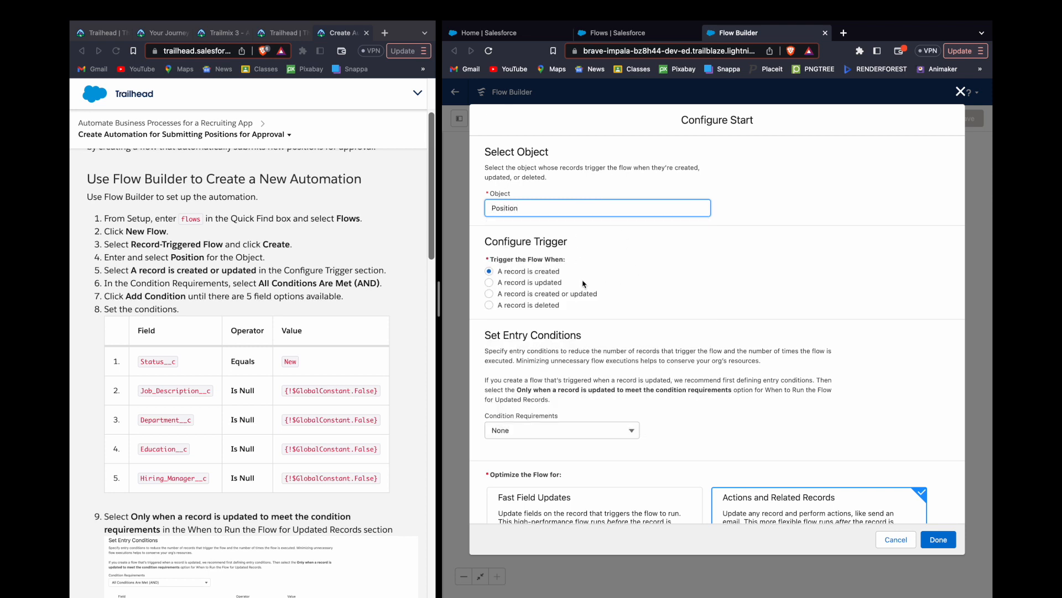
click(542, 294)
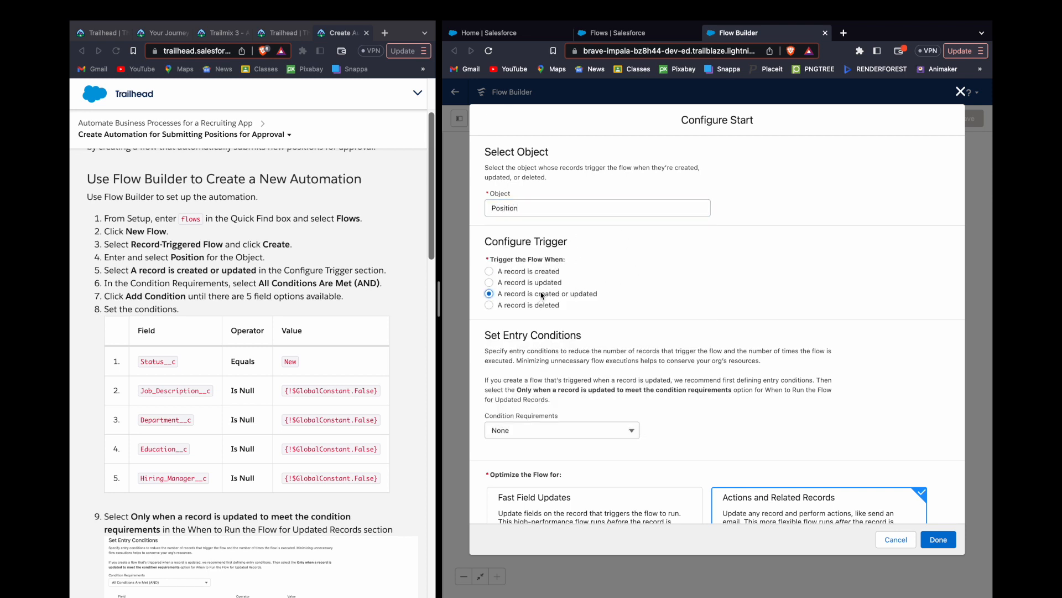
Set the condition requirements to All Conditions Are Met (AND) and add rows for five entry conditions
scroll(685, 317, down, 1)
scroll(685, 317, down, 1)
click(581, 372)
click(553, 412)
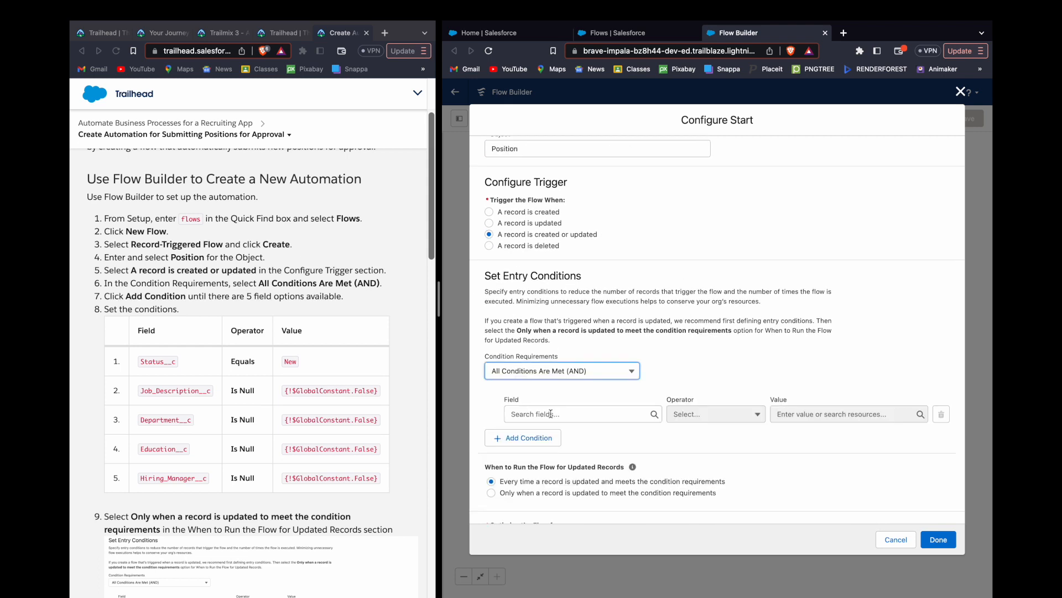
scroll(227, 371, down, 2)
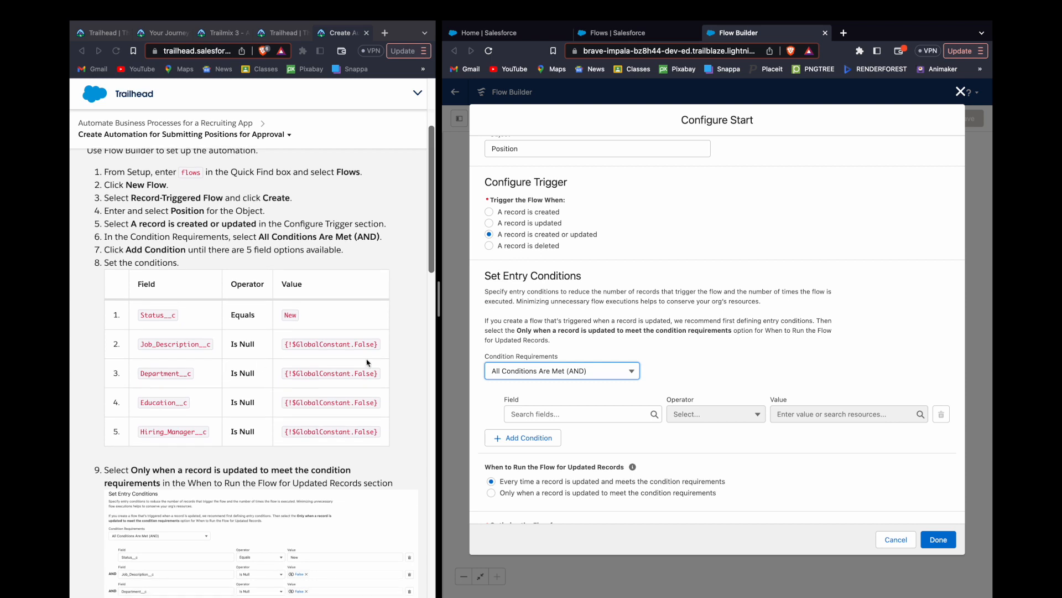
click(528, 441)
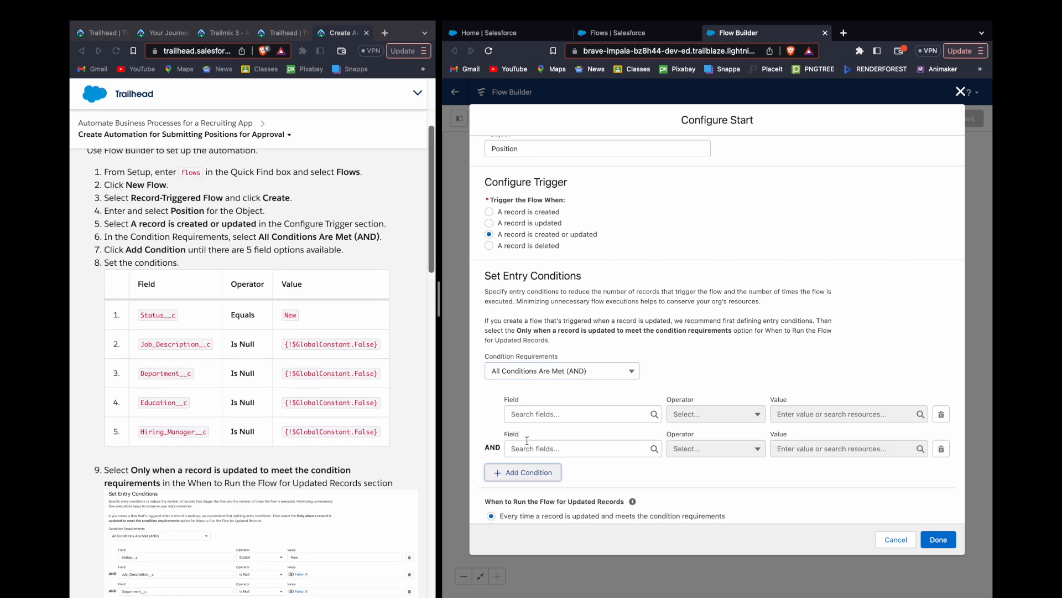
click(530, 474)
click(532, 505)
scroll(533, 493, down, 3)
click(531, 471)
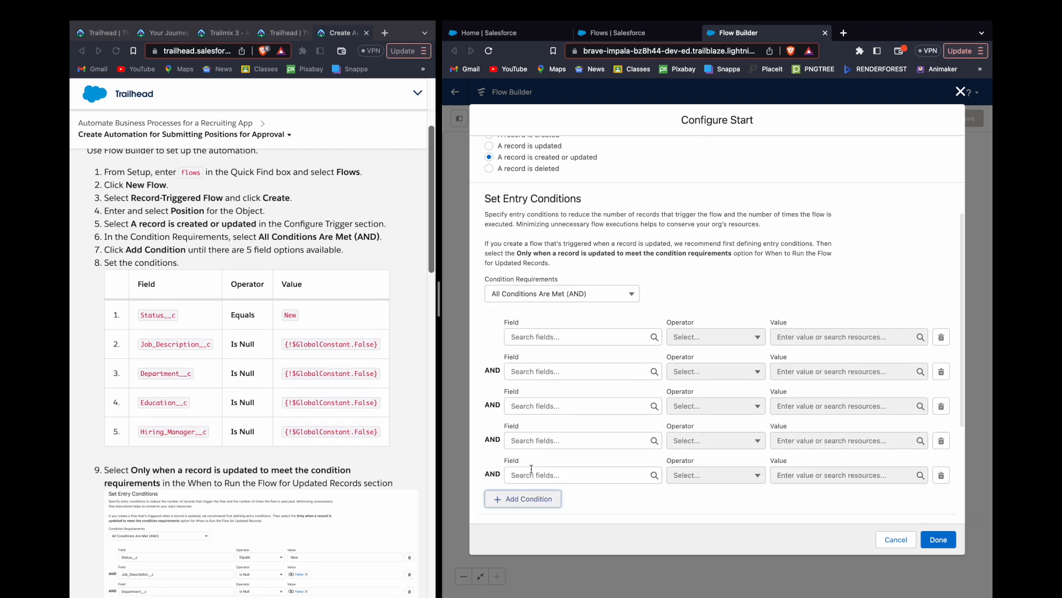
click(576, 336)
text(S)
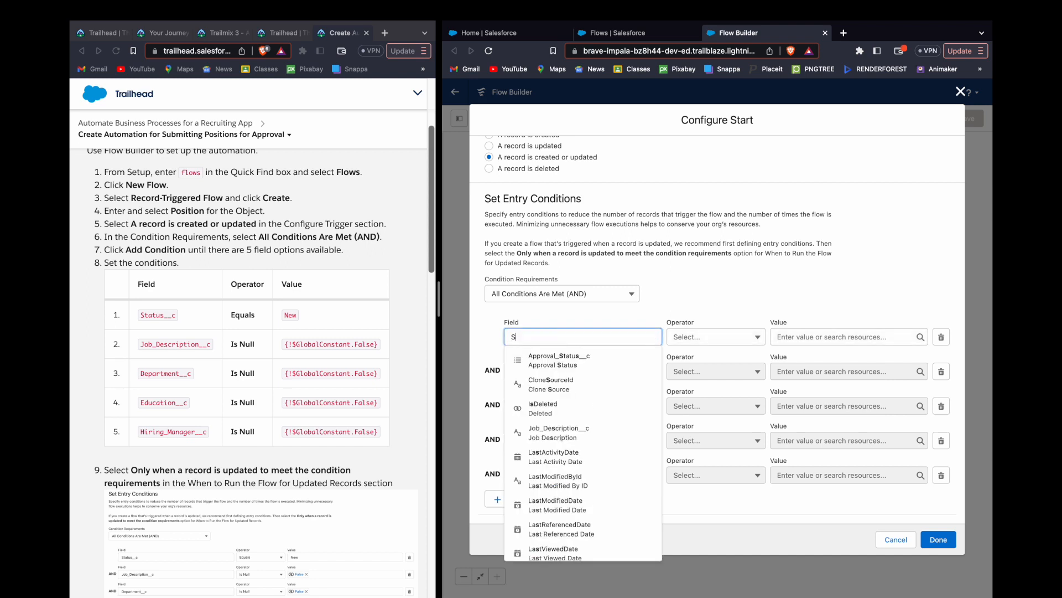
text(tat)
key(Down)
key(Return)
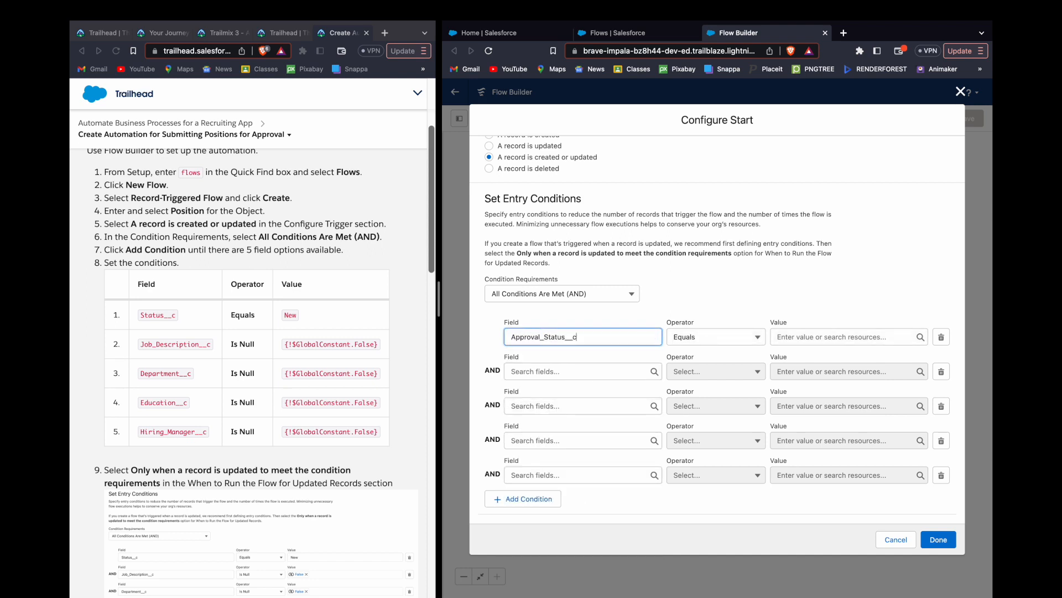
drag(577, 337, 516, 337)
click(578, 337)
key(ctrl+a)
key(BackSpace)
Set the first entry condition to Status__c Equals New
text(Stat)
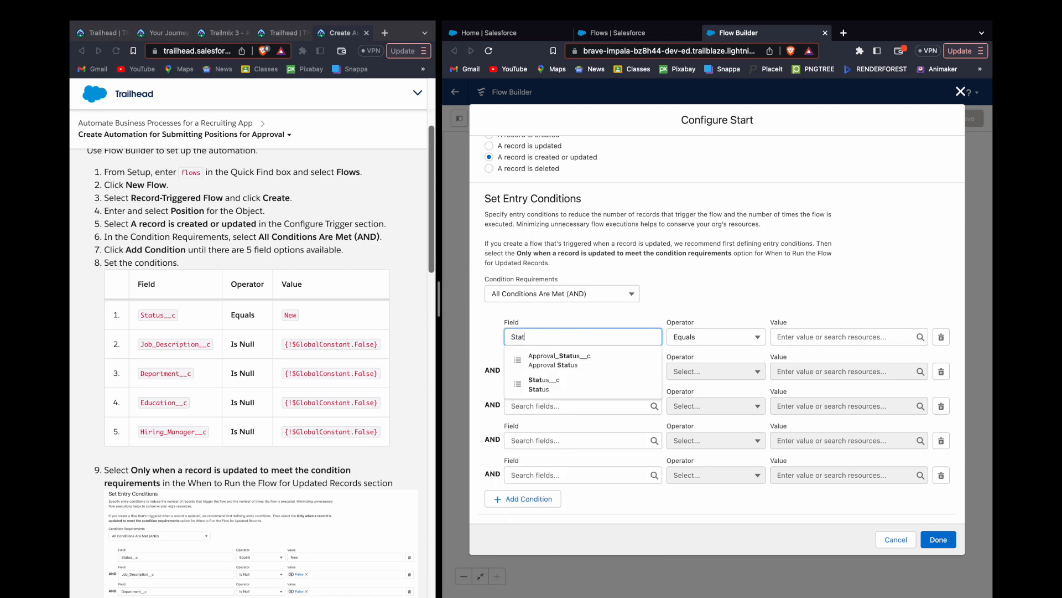
click(545, 384)
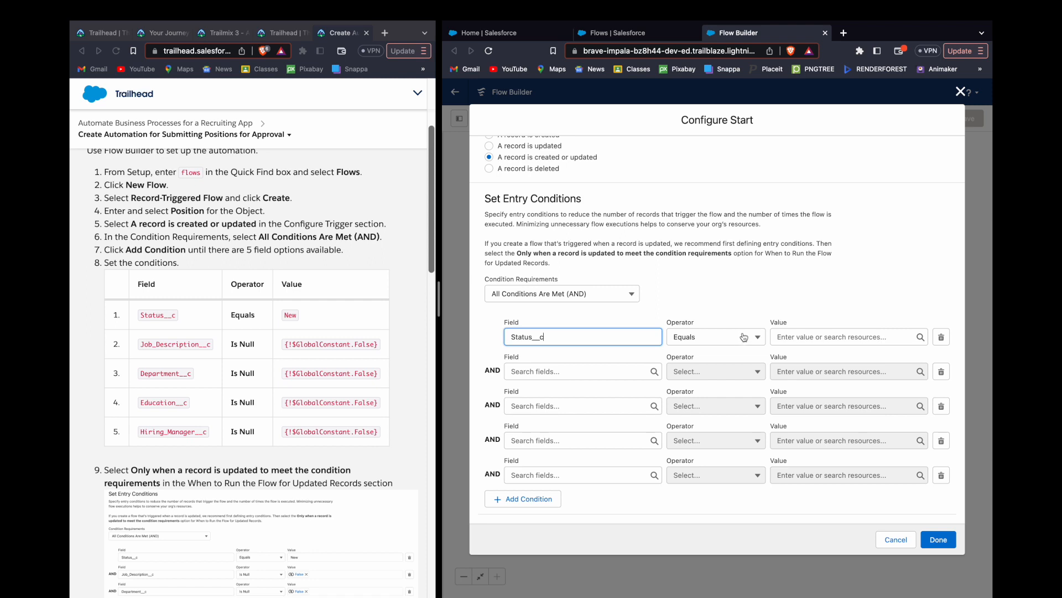
click(797, 332)
text(N)
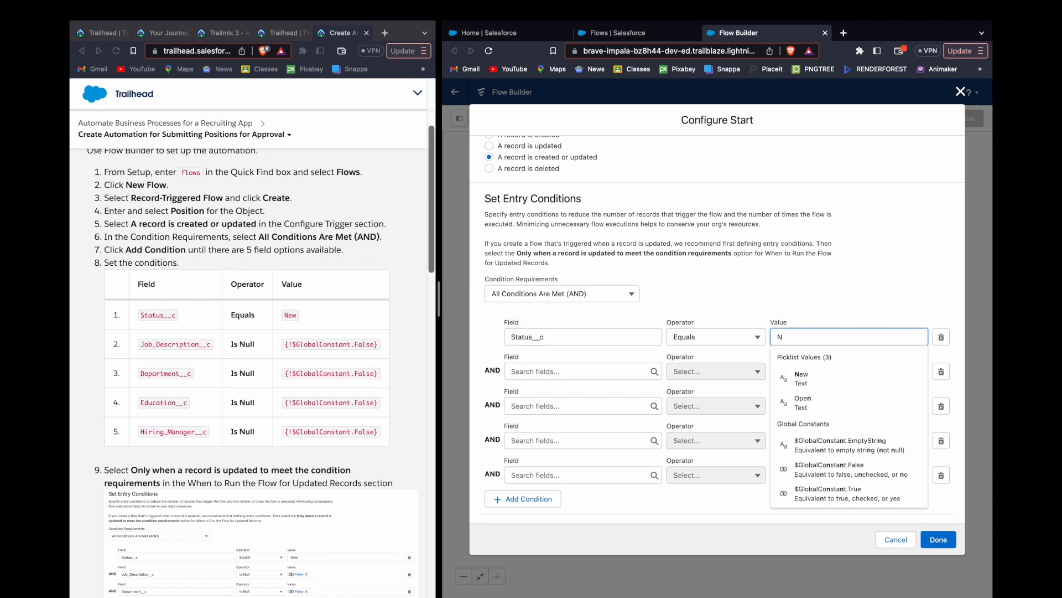
click(801, 378)
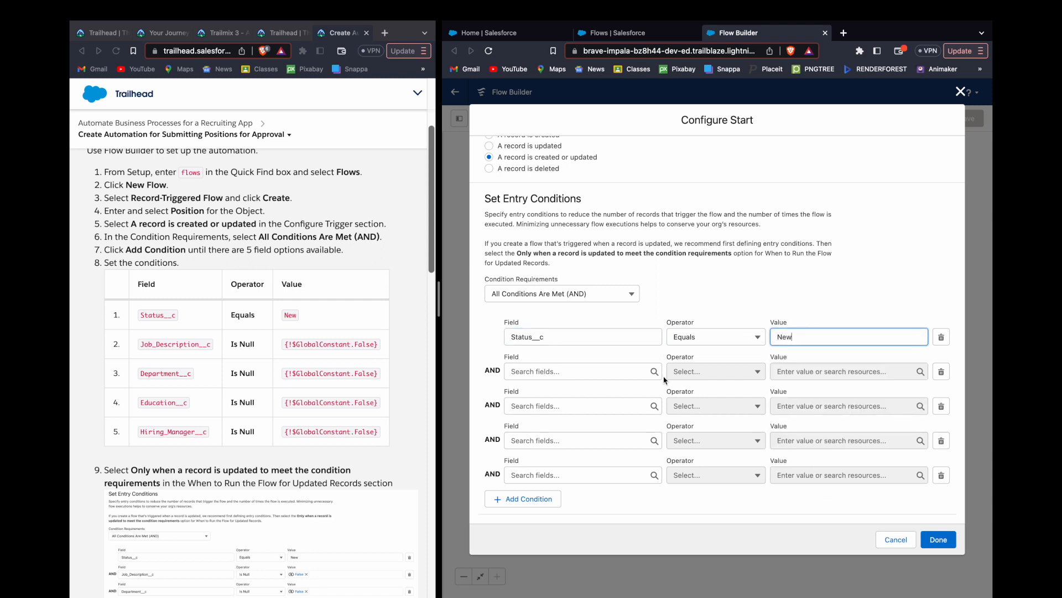
Set the second entry condition to Job_Description__c Is Null with the global constant False
click(618, 371)
text(Job)
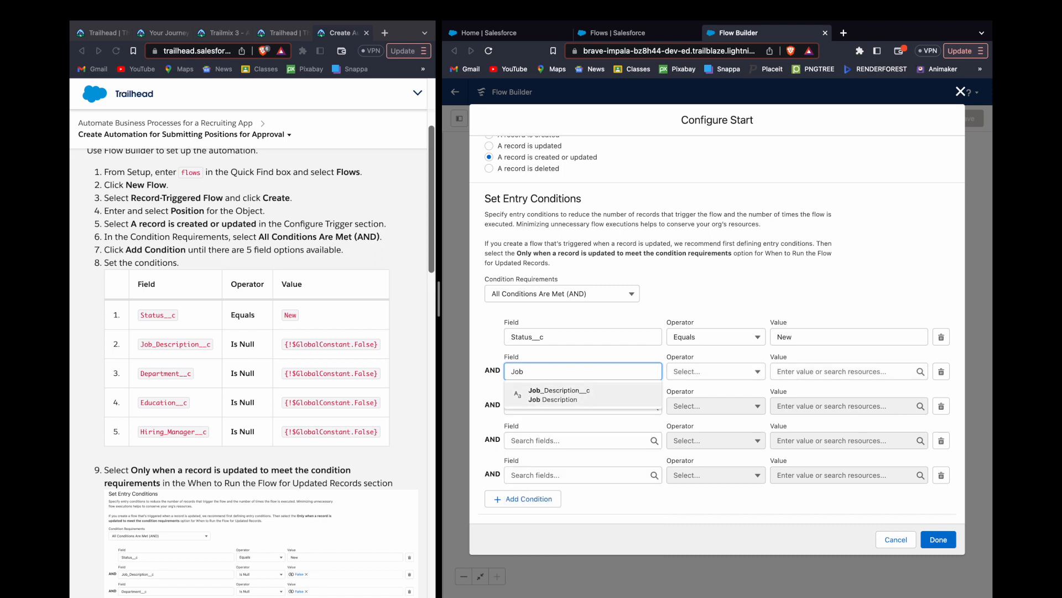
key(Return)
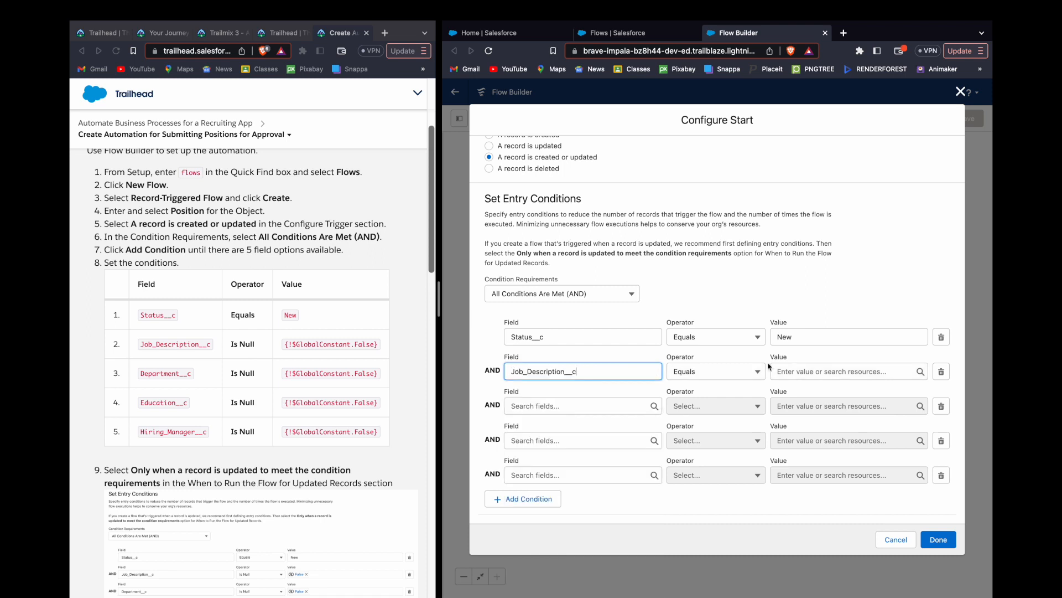
click(723, 378)
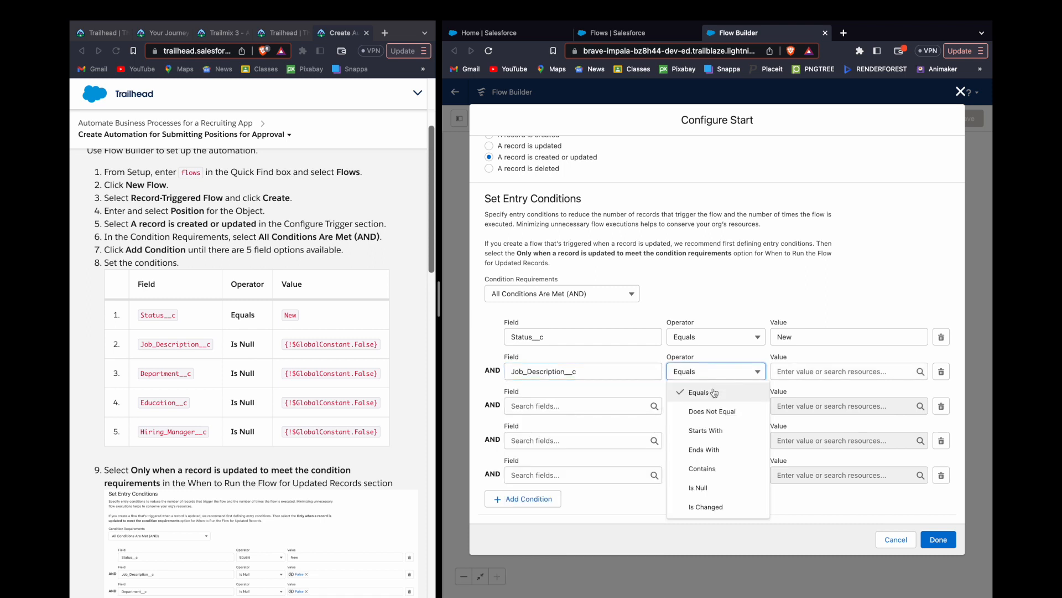
click(706, 488)
click(837, 371)
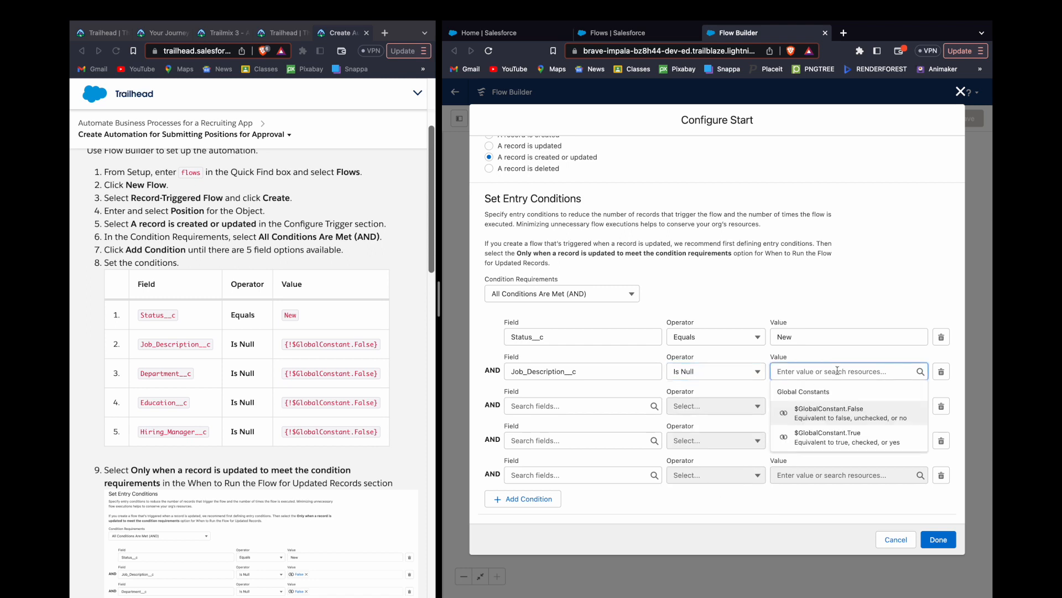
text(fa)
key(Down)
key(Return)
Set the third entry condition to Department__c Is Null with the global constant False
key(Tab)
key(Tab)
text(Dep)
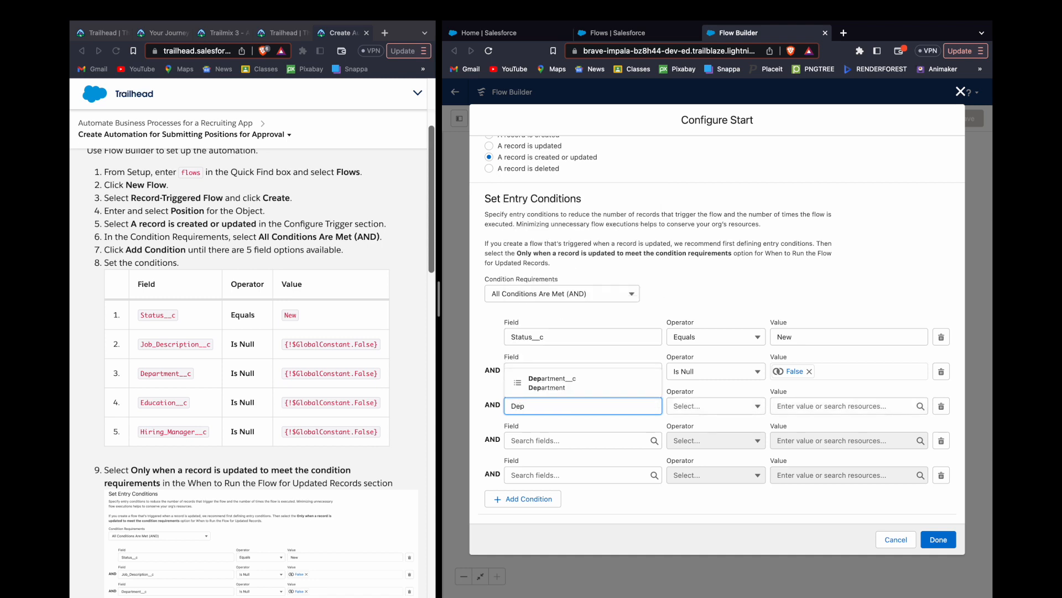
key(Down)
key(Return)
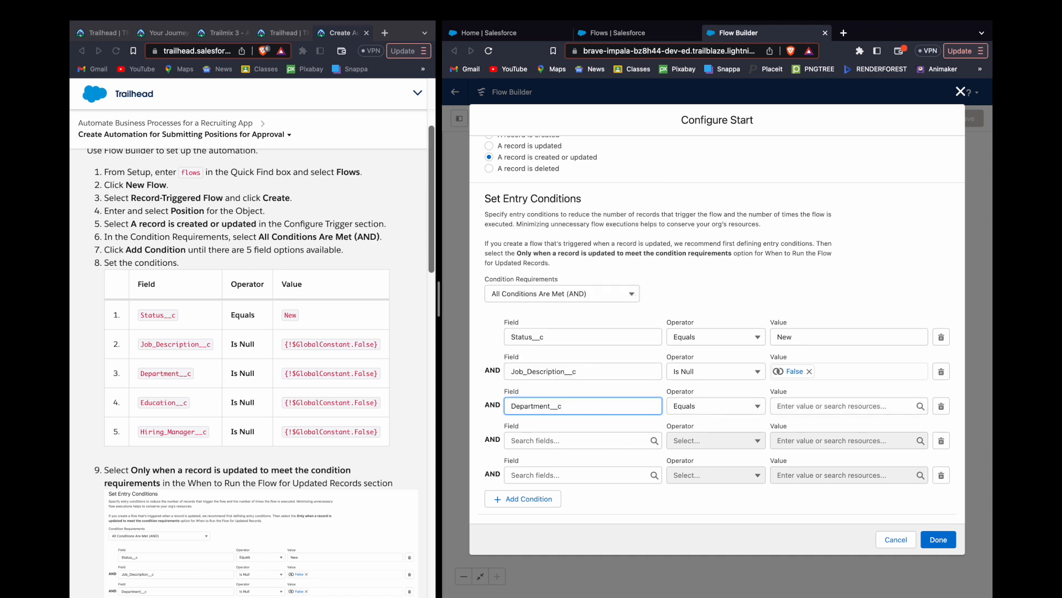
key(BackSpace)
key(BackSpace)
key(Tab)
text(is)
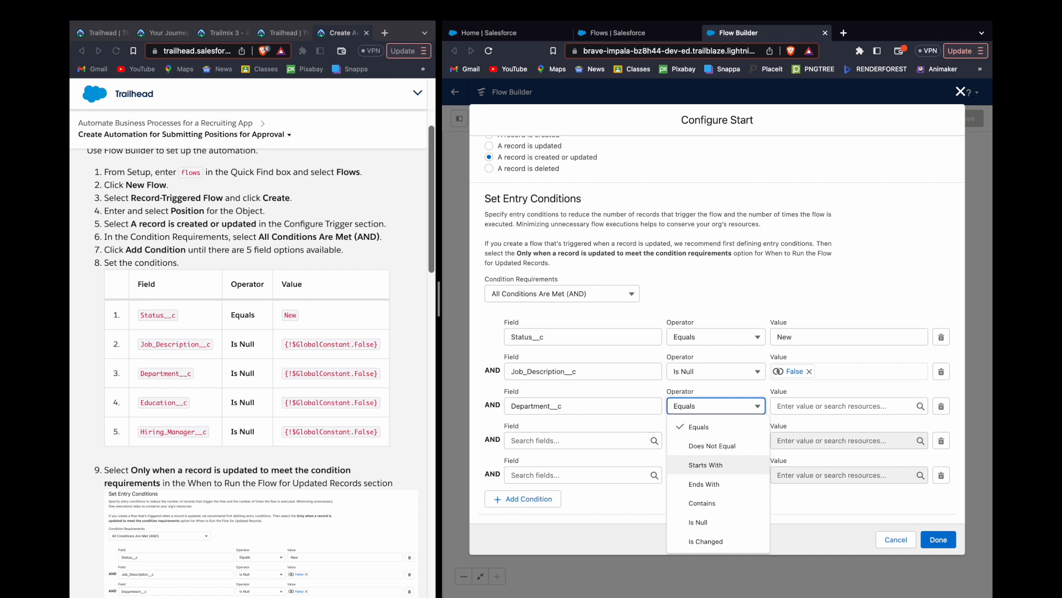
key(Down)
key(Down)
key(Down)
key(Return)
key(Tab)
text(Fal)
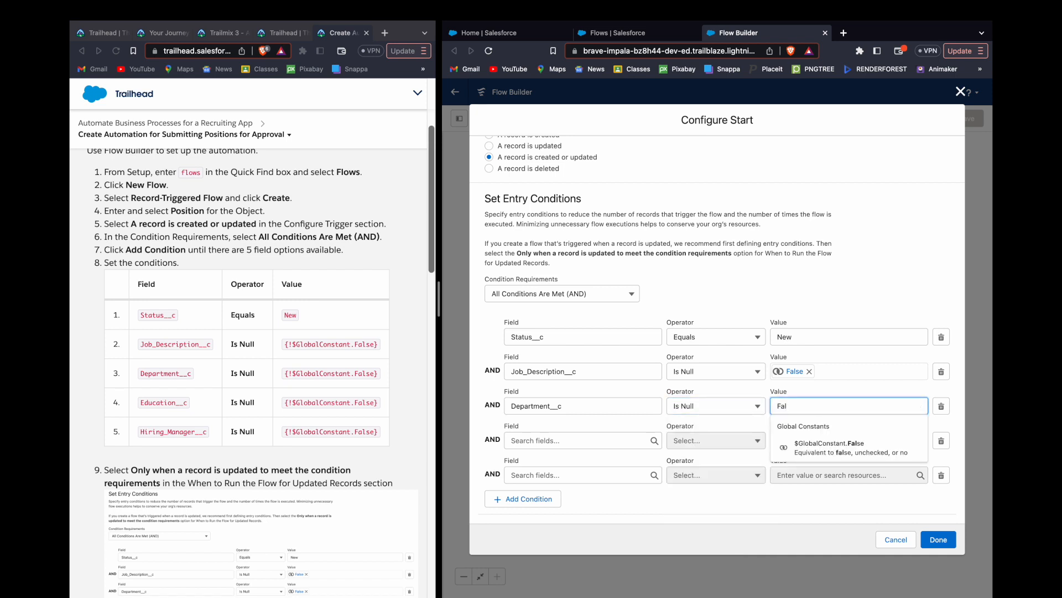
key(Down)
key(Return)
Set the fourth entry condition to Education__c Is Null with the global constant False
key(Tab)
key(Tab)
text(Ed)
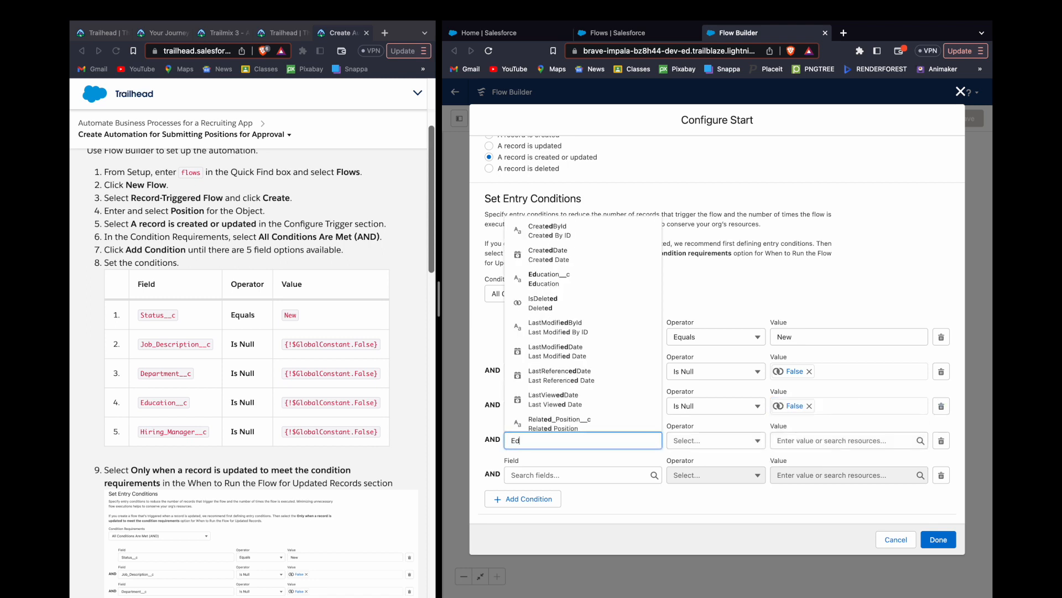
text(uc)
key(Return)
key(Tab)
key(Up)
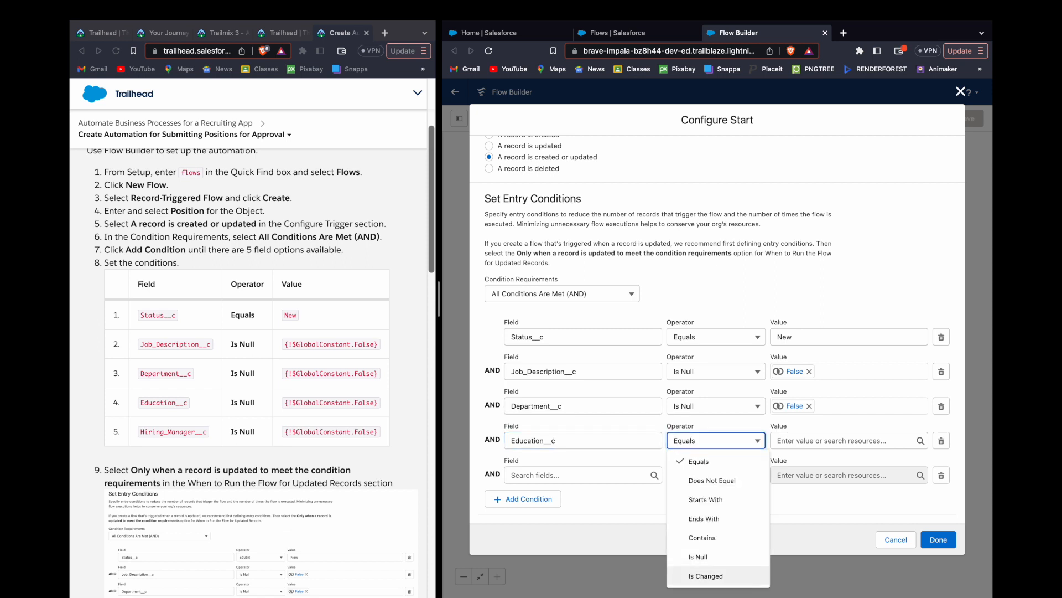
key(Up)
key(Return)
key(Return)
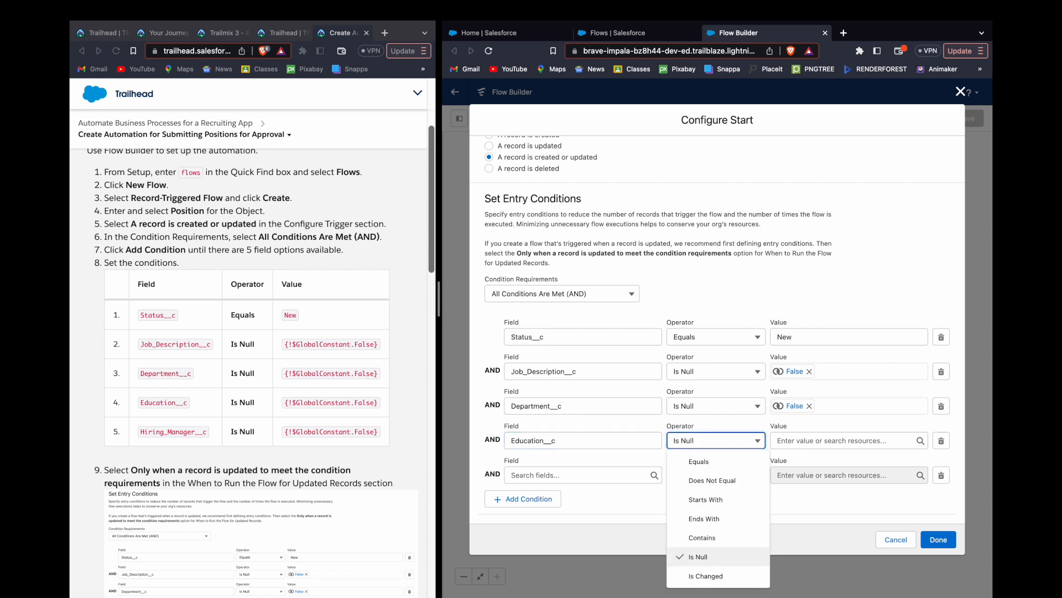
key(Tab)
text(Fa)
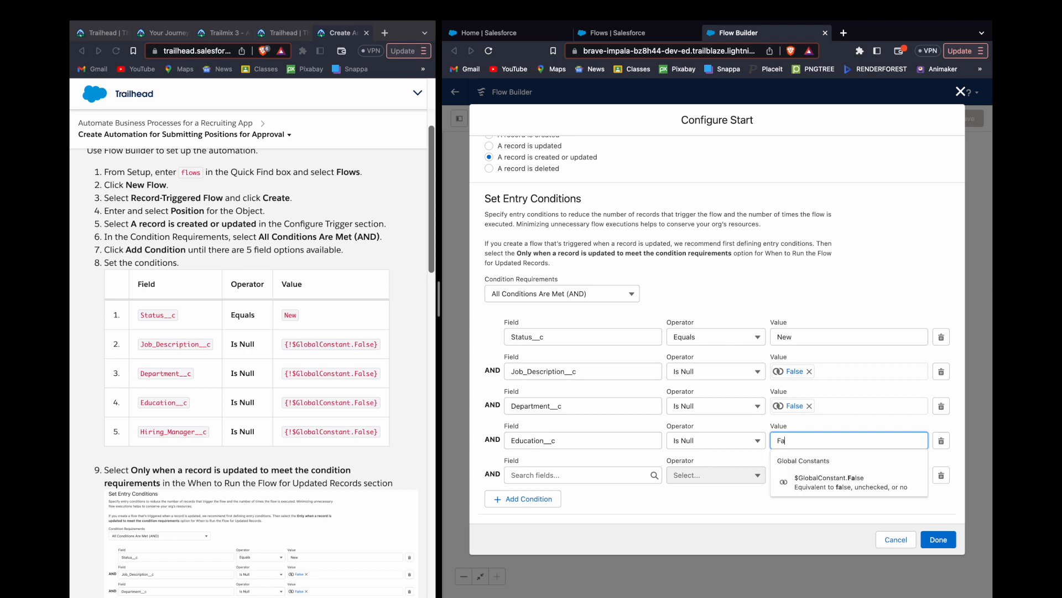
key(Down)
key(Return)
Set the fifth entry condition to Hiring_Manager__c Is Null with the global constant False
key(Tab)
key(Tab)
text(Hir)
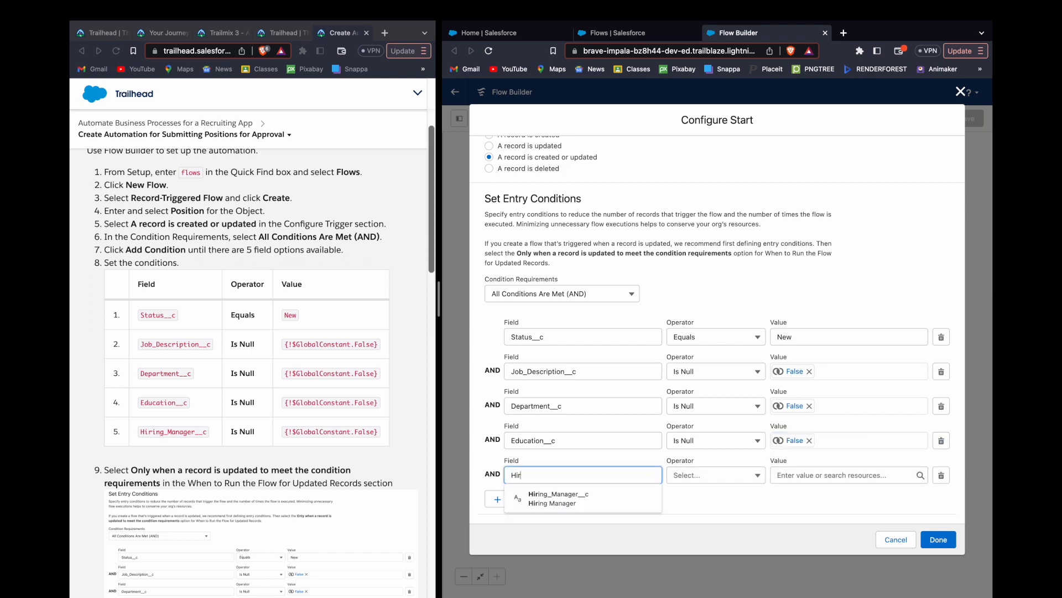
key(Down)
key(Return)
key(Tab)
key(i)
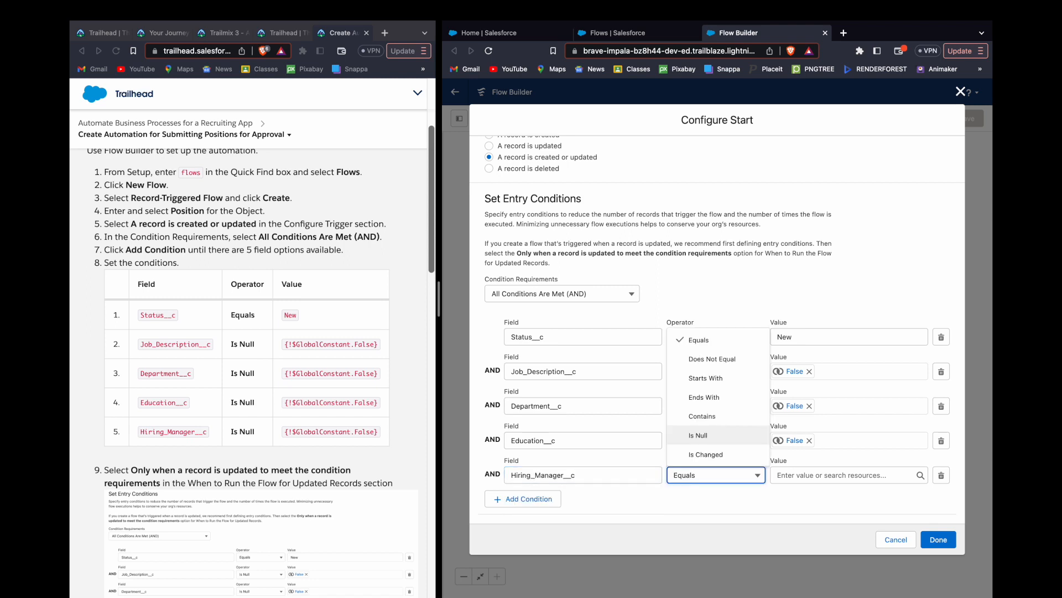
key(Return)
key(Tab)
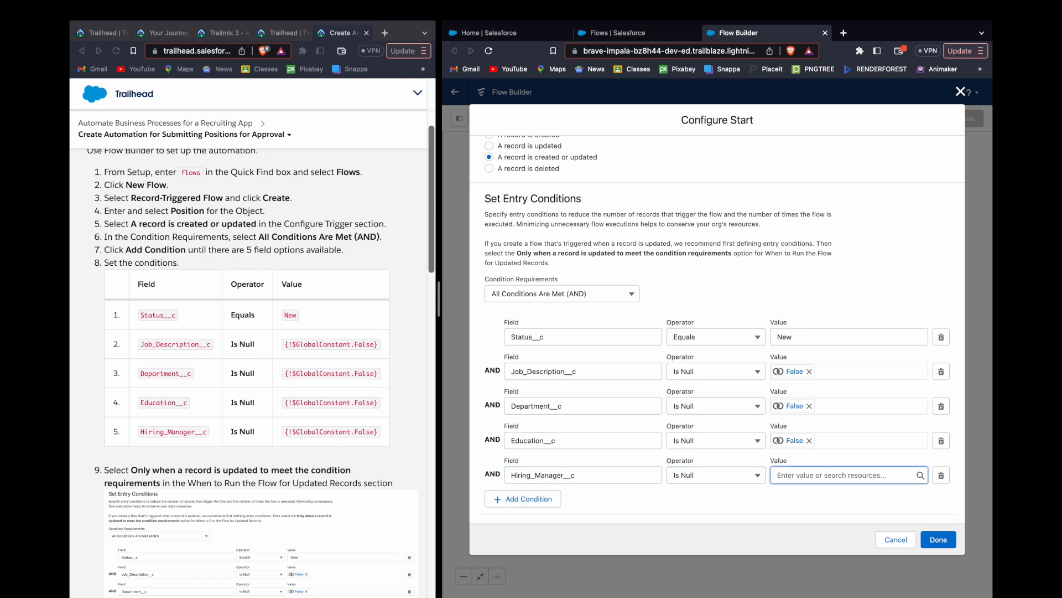
text(fal)
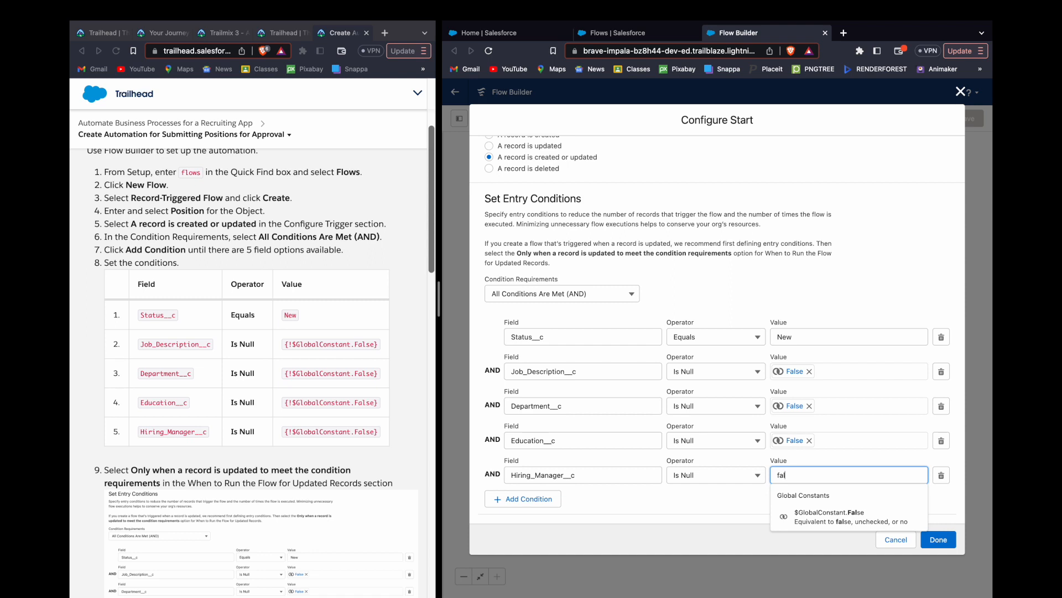
click(851, 516)
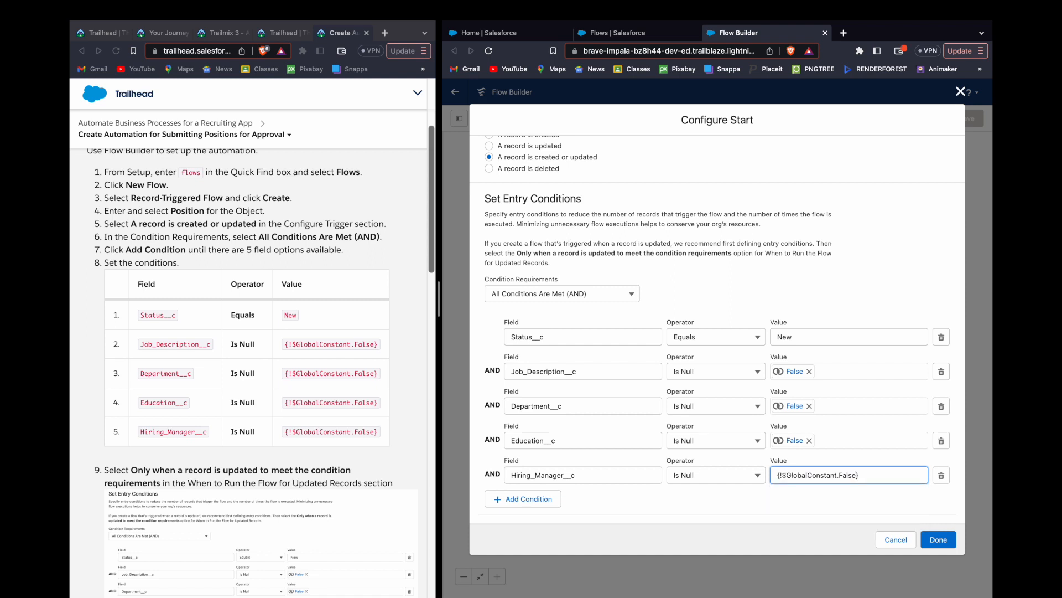
Run the flow only when a record is updated to meet the condition requirements, and finish the start configuration
scroll(813, 357, down, 3)
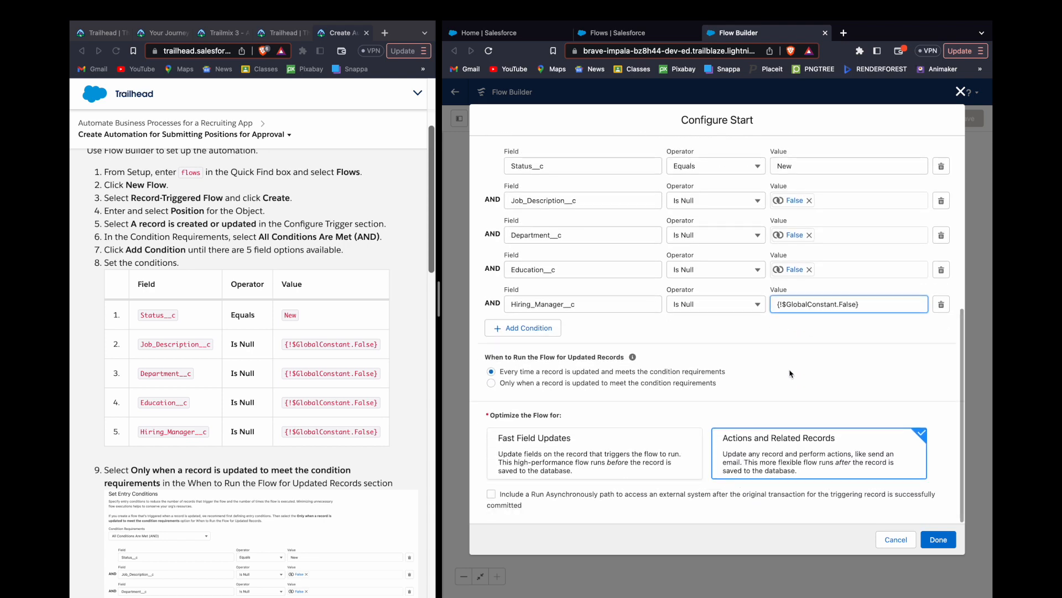
click(599, 384)
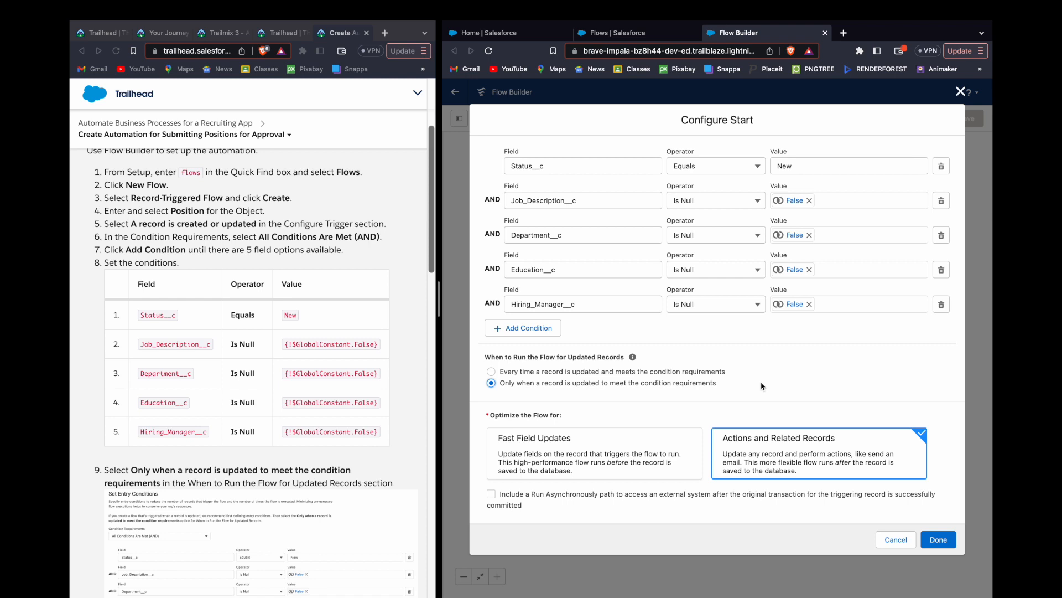
scroll(369, 394, down, 2)
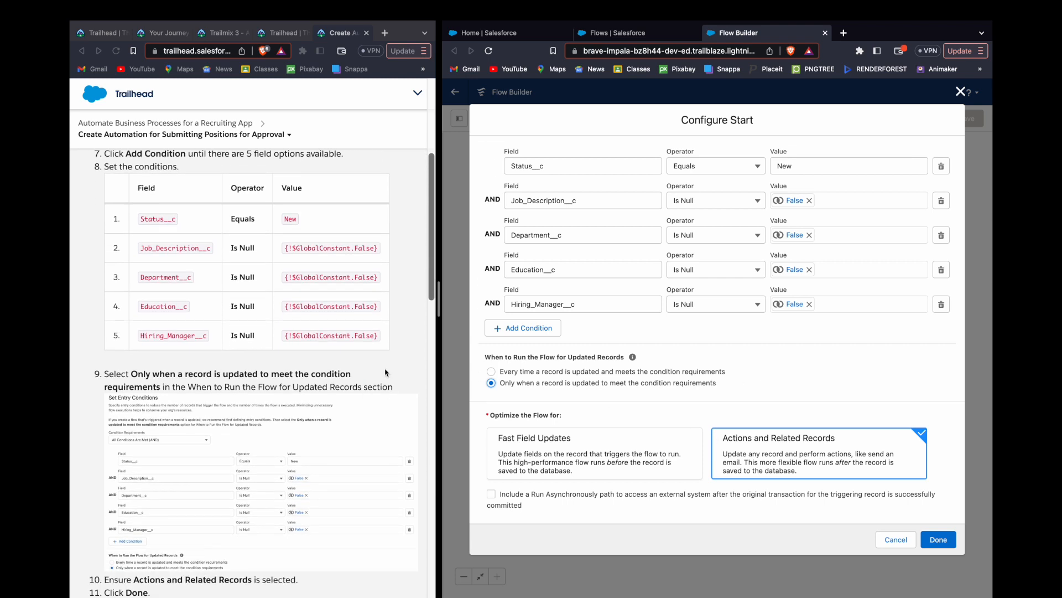
scroll(386, 373, down, 5)
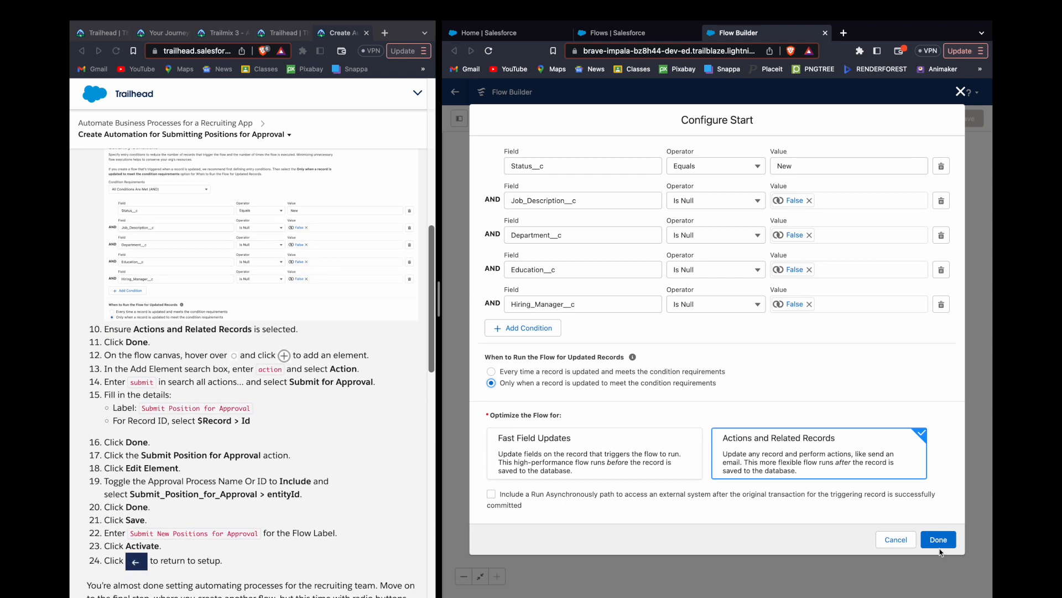
click(939, 540)
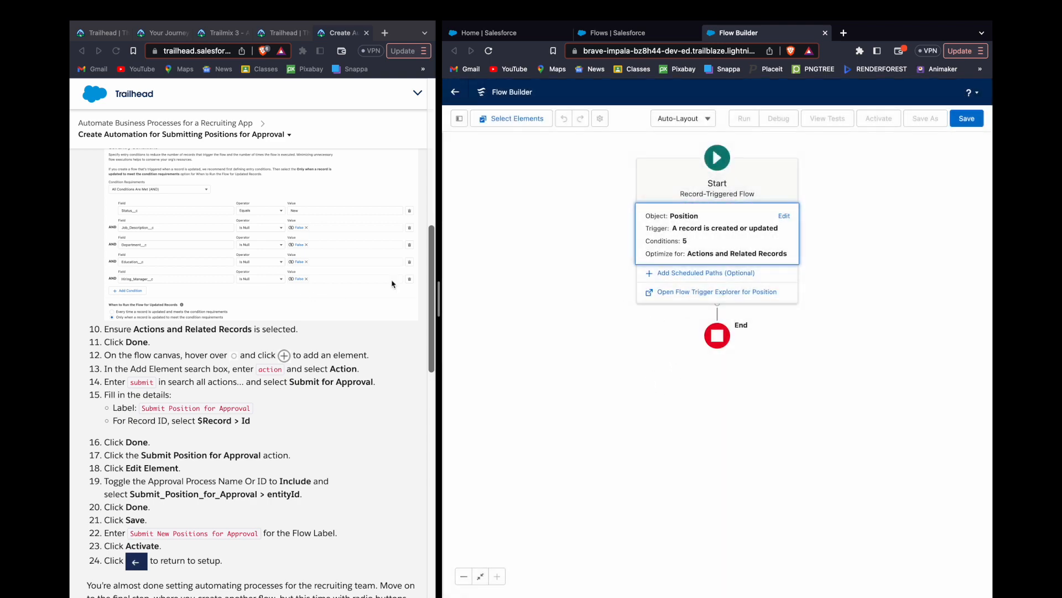
click(848, 406)
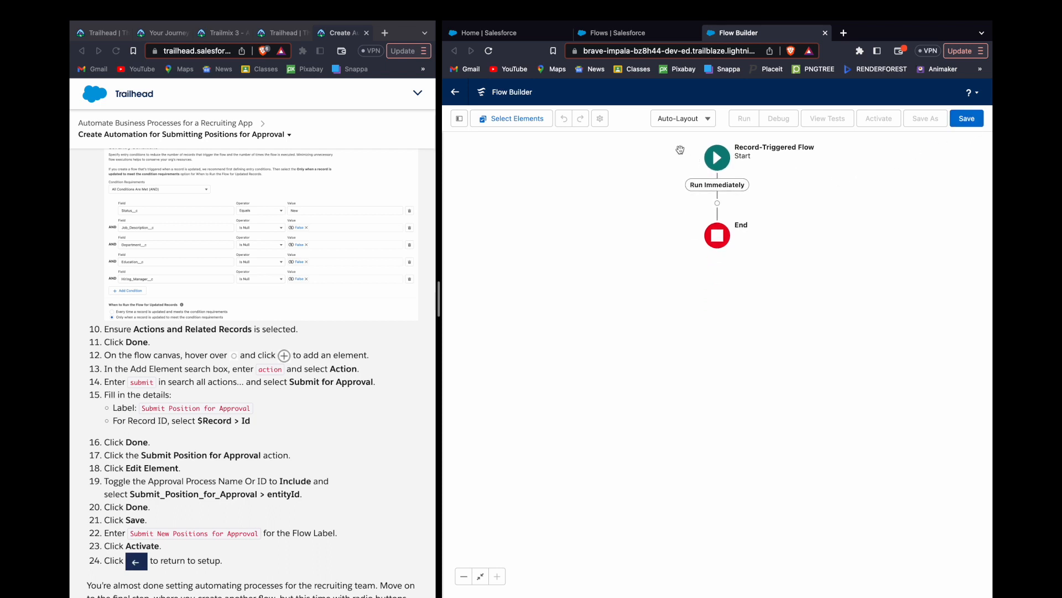
click(716, 204)
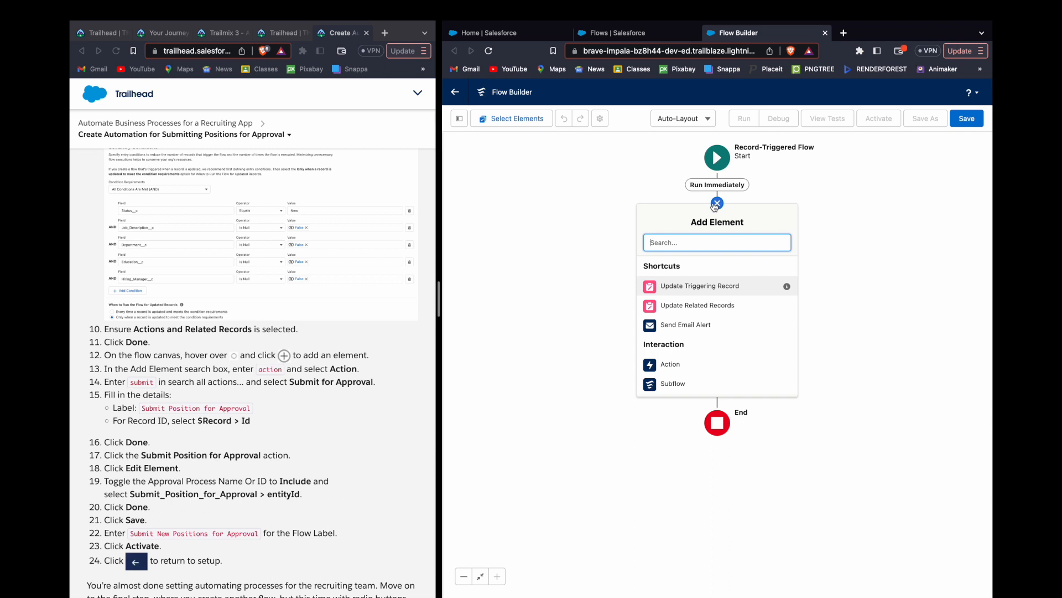
text(action)
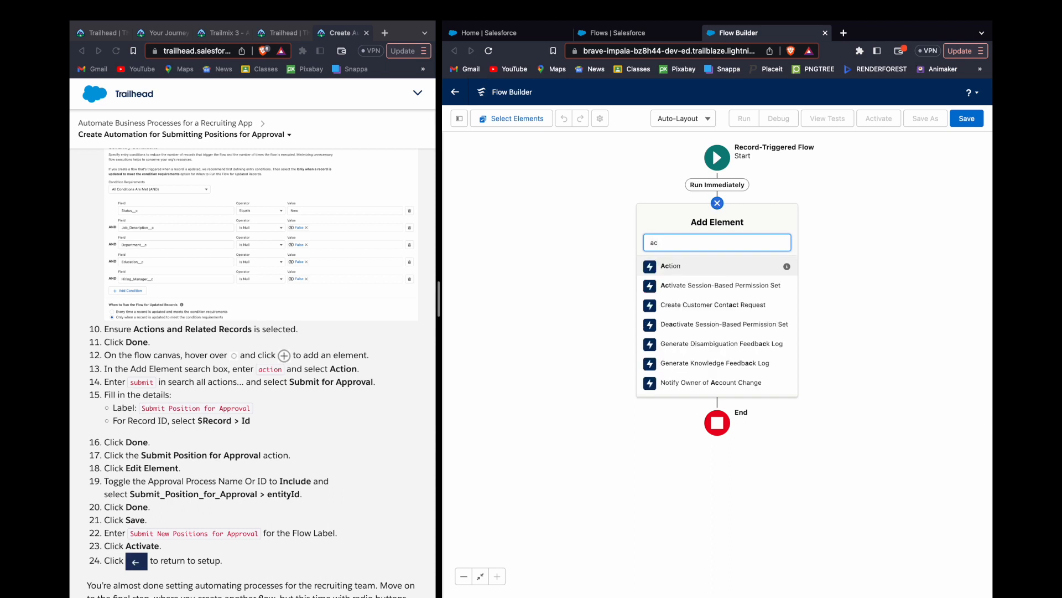
key(Return)
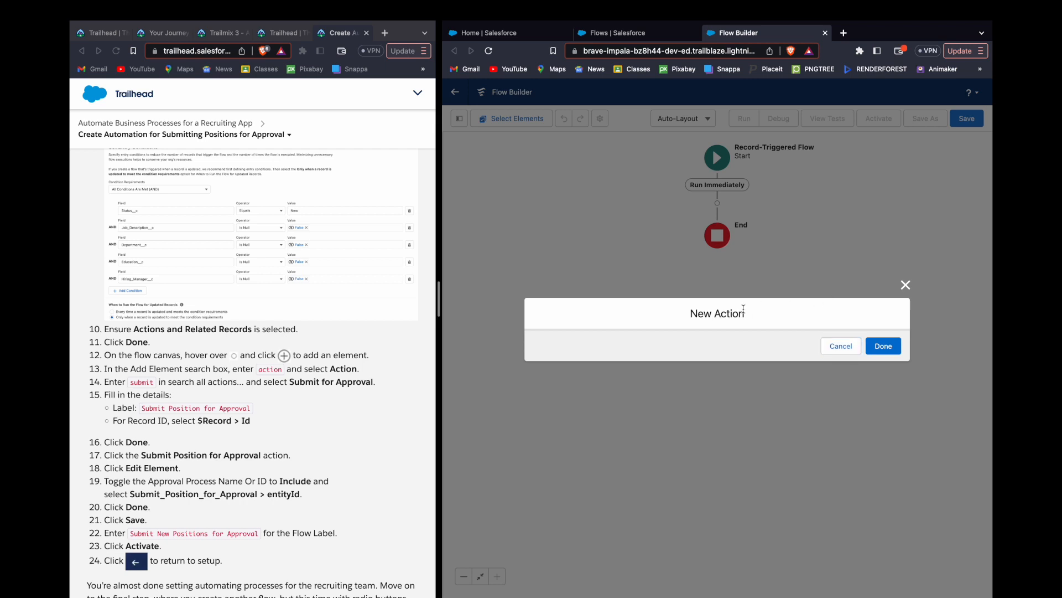
click(891, 350)
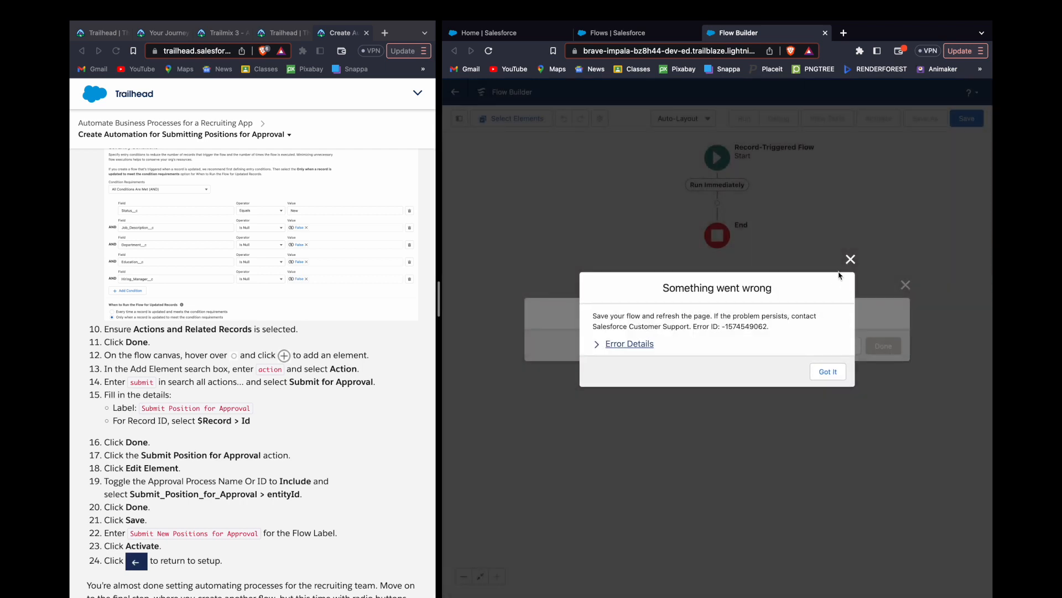
click(851, 259)
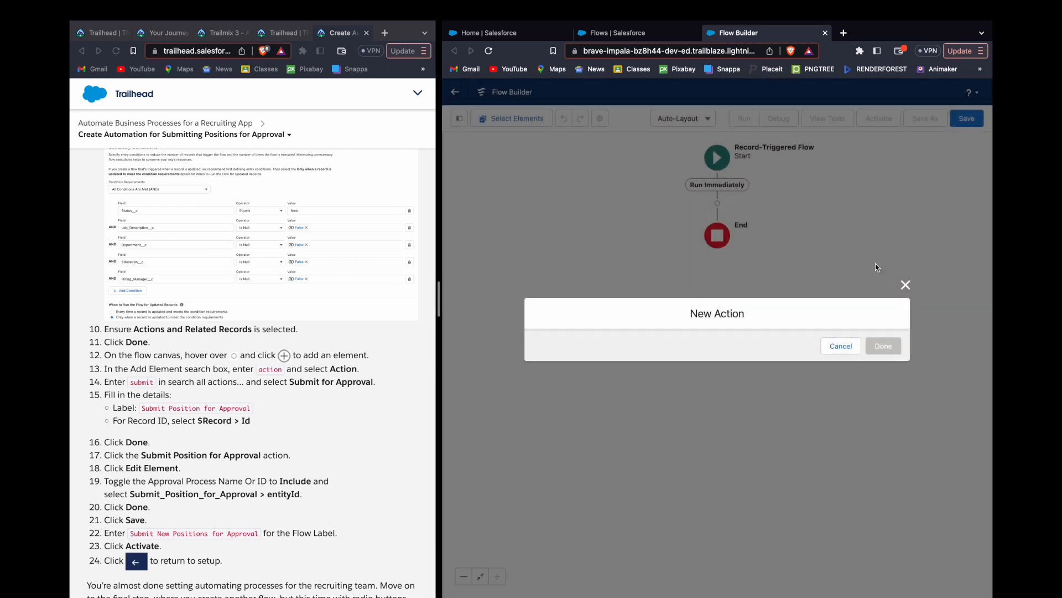
click(905, 285)
click(717, 203)
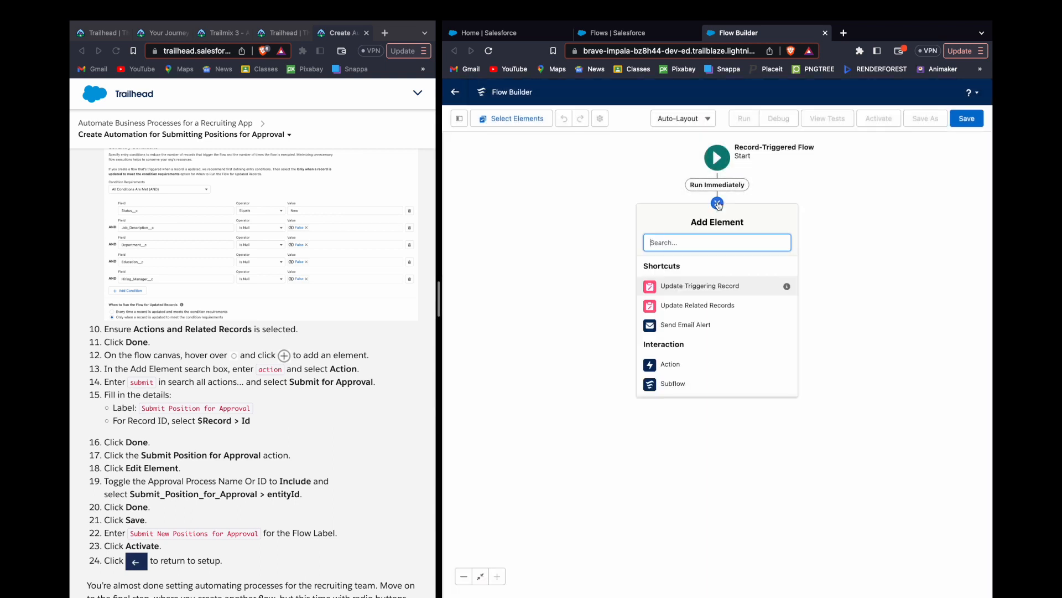
text(action)
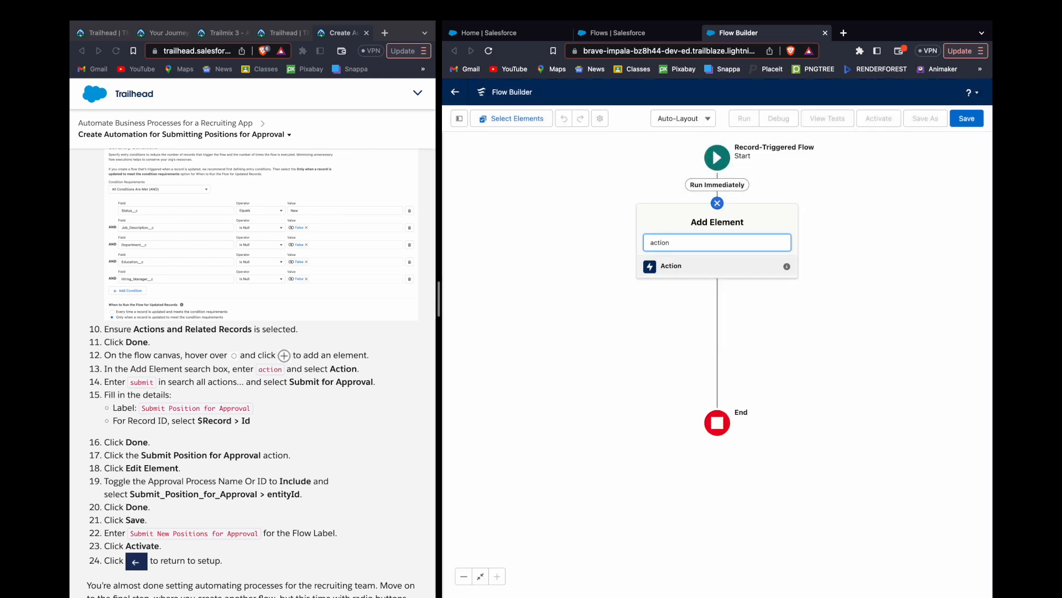
key(Return)
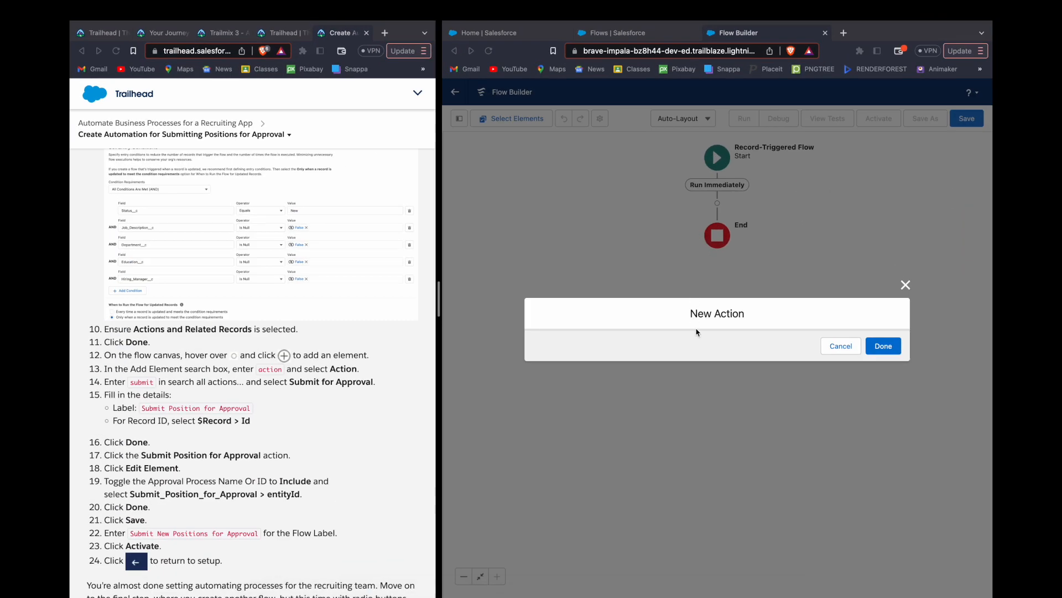
double_click(697, 332)
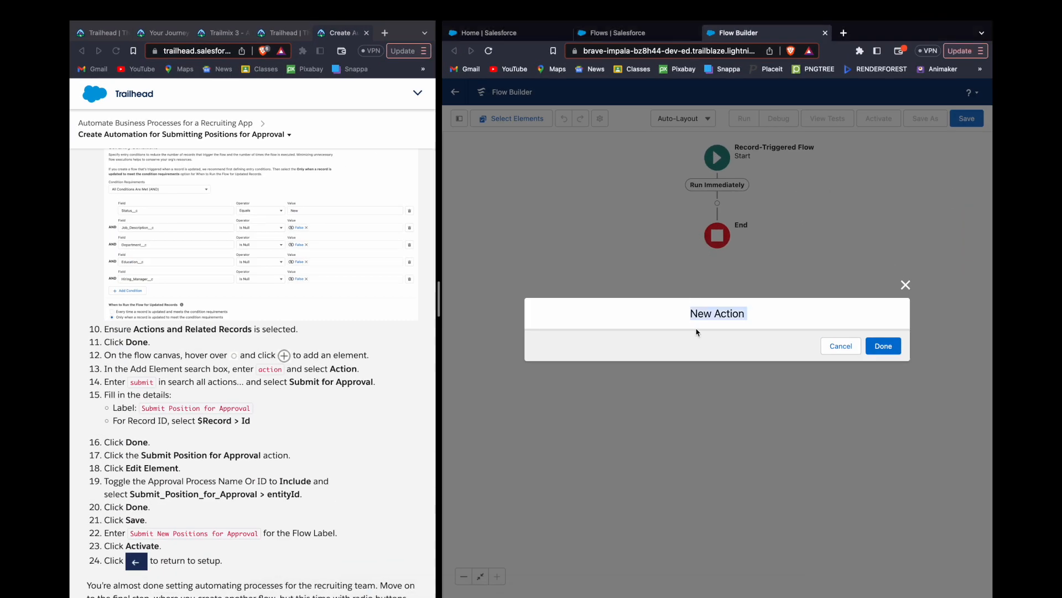
click(791, 320)
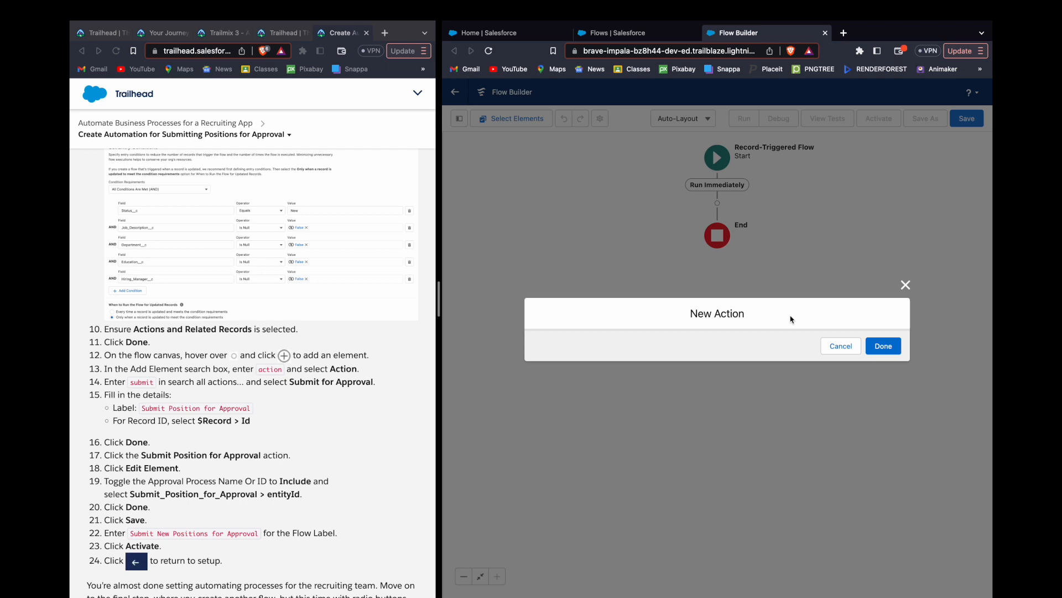
click(875, 344)
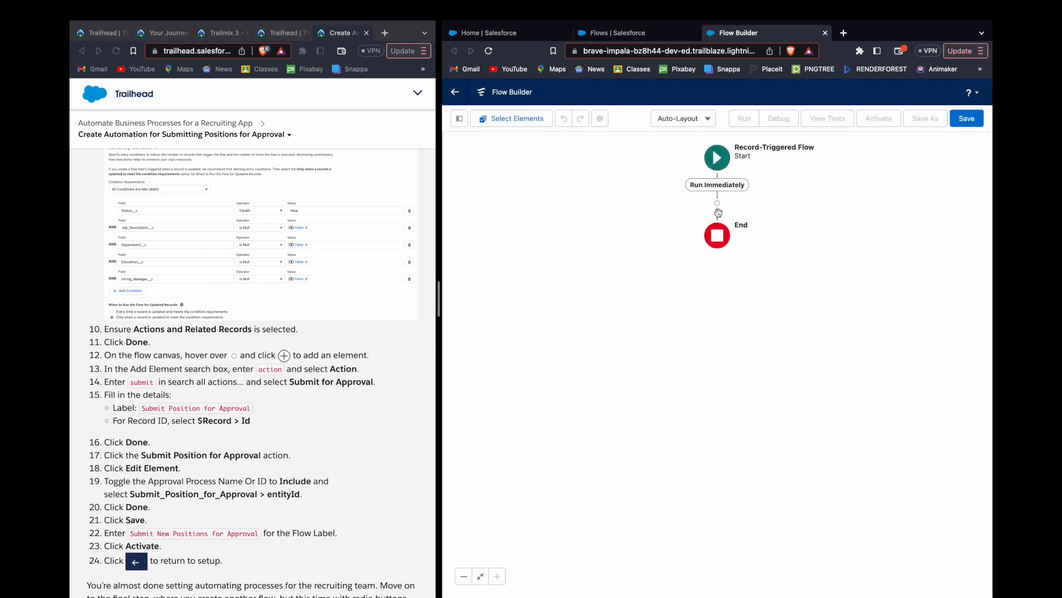
Add an Action element between the flow's start and end, using the Submit for Approval action
click(717, 203)
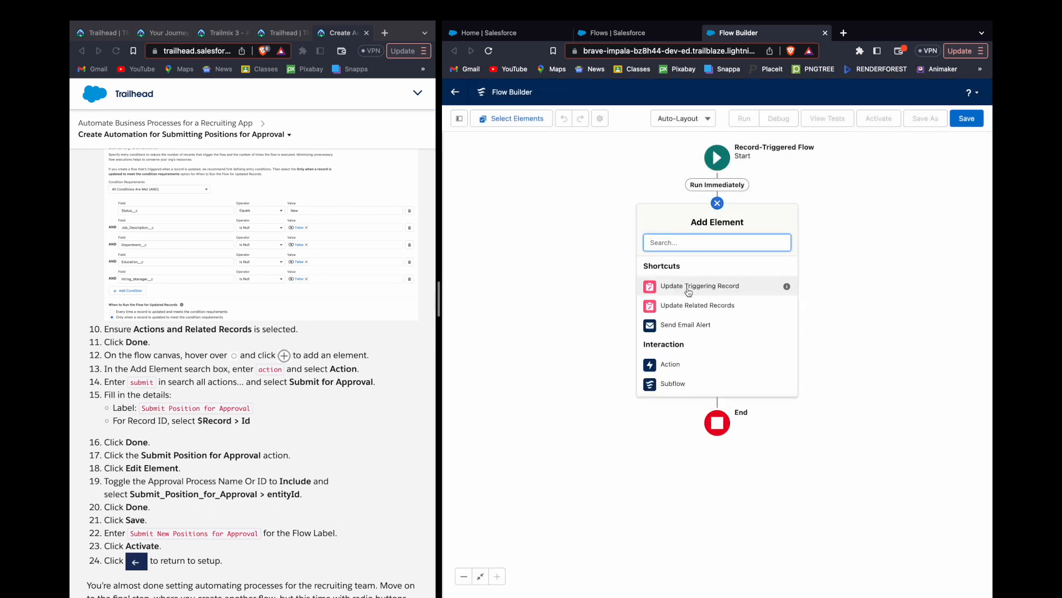
click(649, 370)
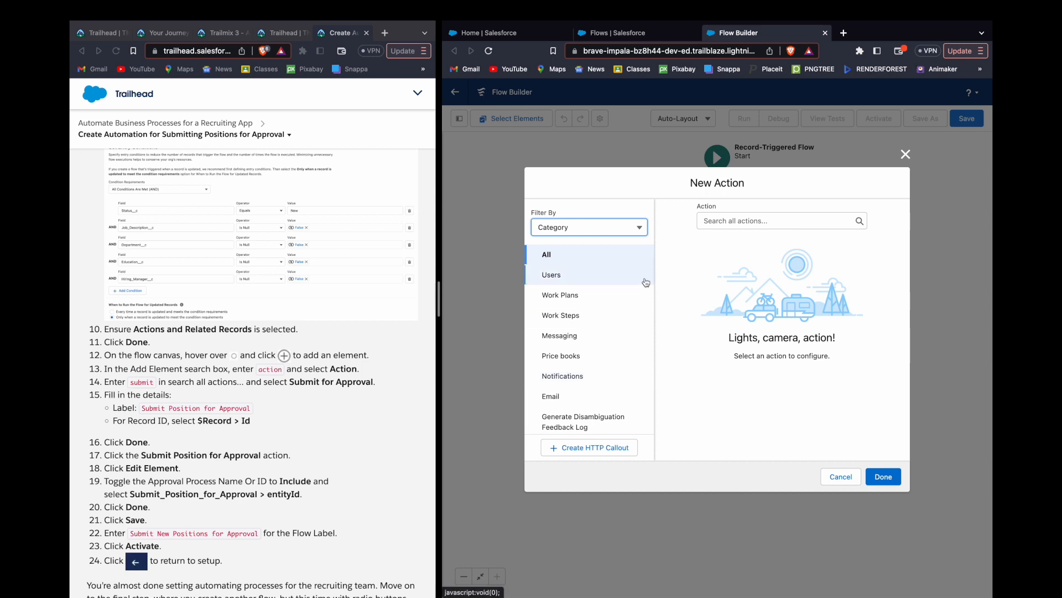
click(756, 223)
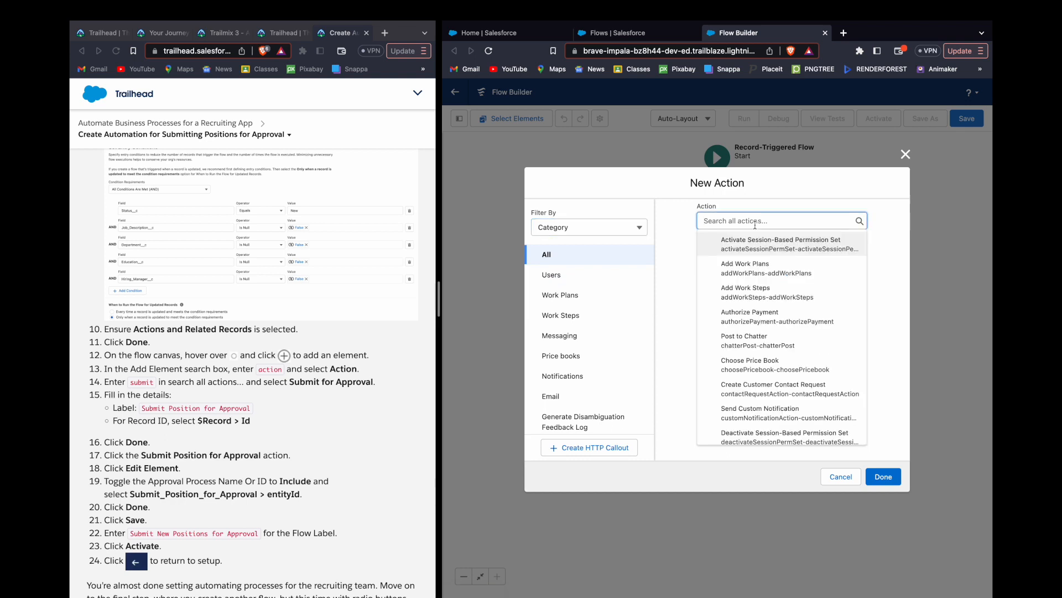
text(sub)
key(Down)
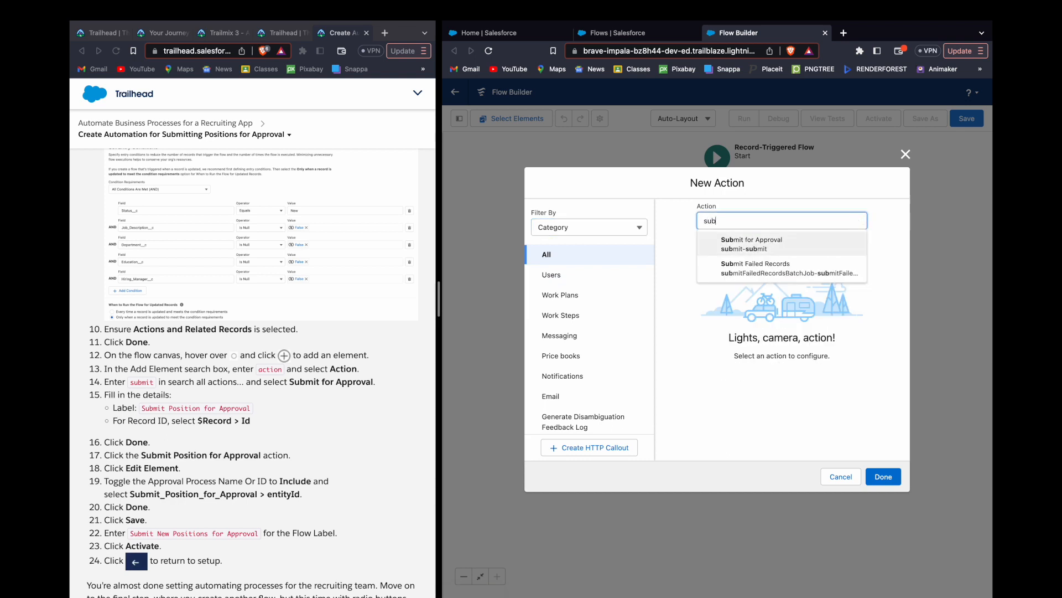
key(Return)
scroll(730, 214, down, 1)
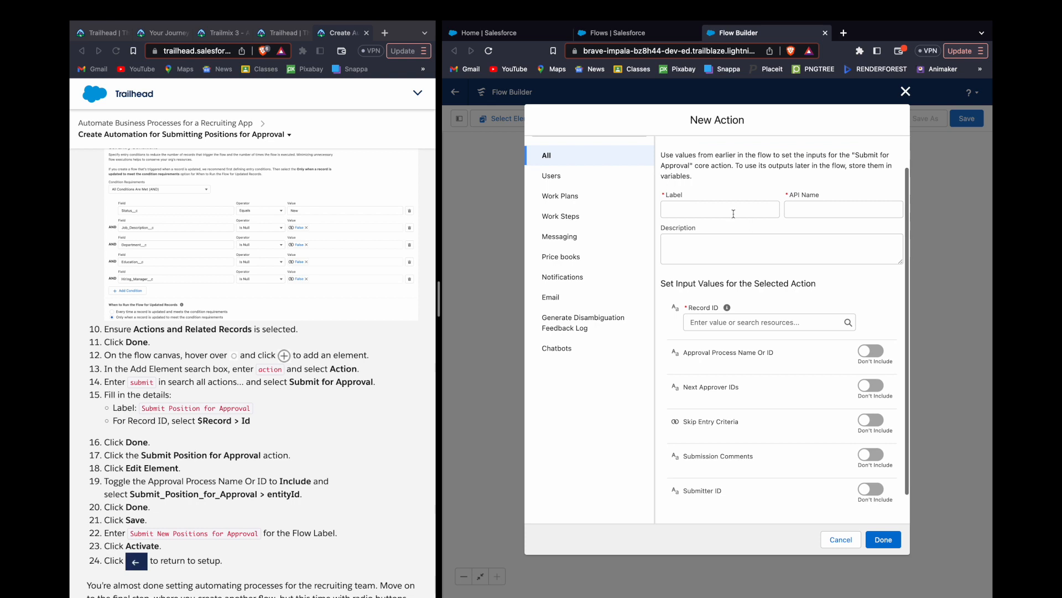
Label the new Submit for Approval action "Submit Position for Approval"
click(723, 210)
text(Submit Pos)
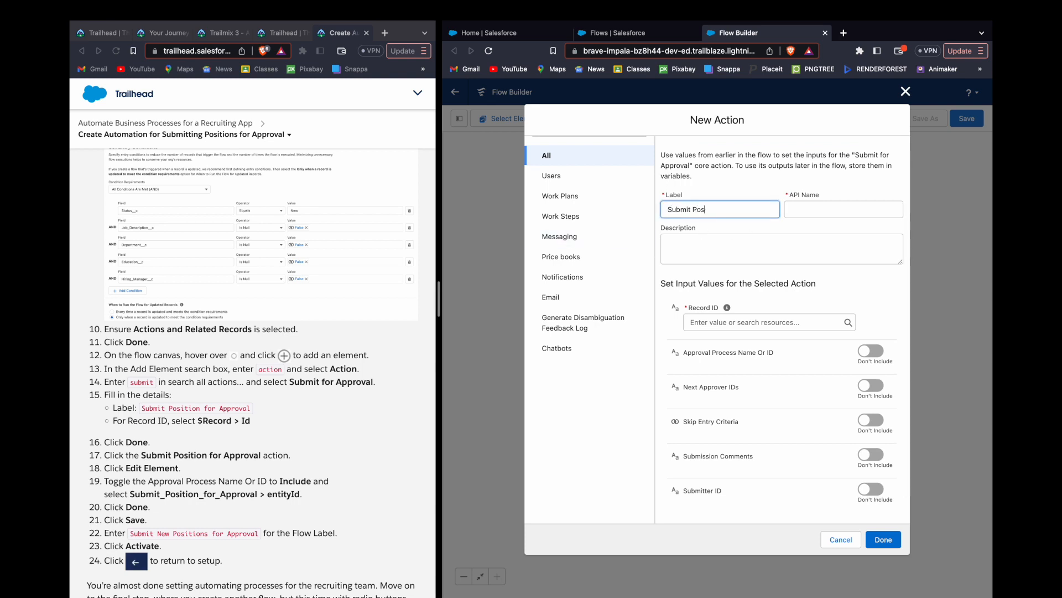
text(ition for Approa)
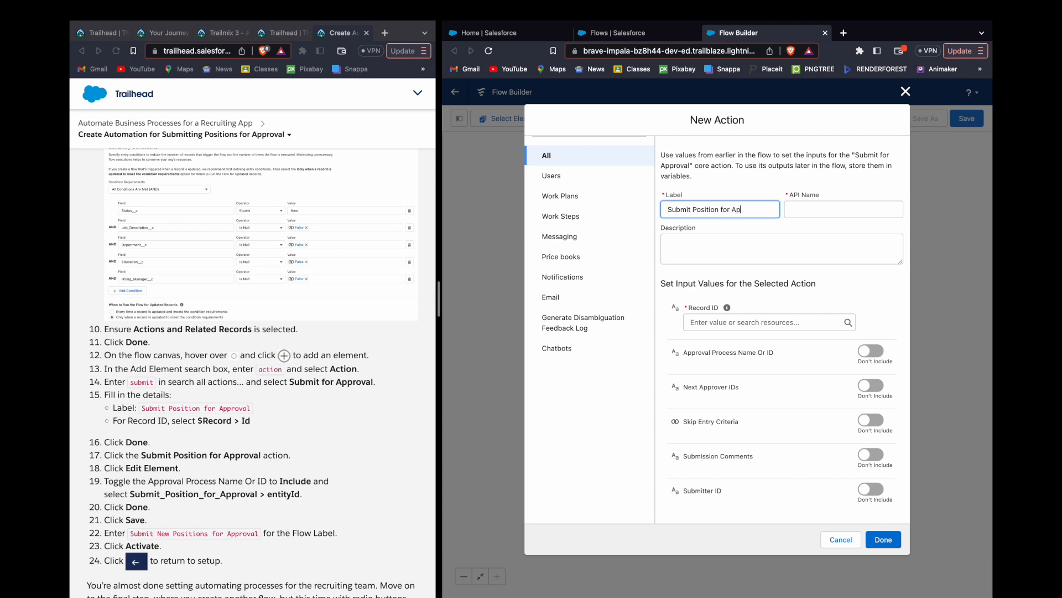
key(BackSpace)
text(ovla)
key(BackSpace)
key(BackSpace)
text(al)
Set the action's Record ID to $Record > Id and finish creating the action
click(741, 324)
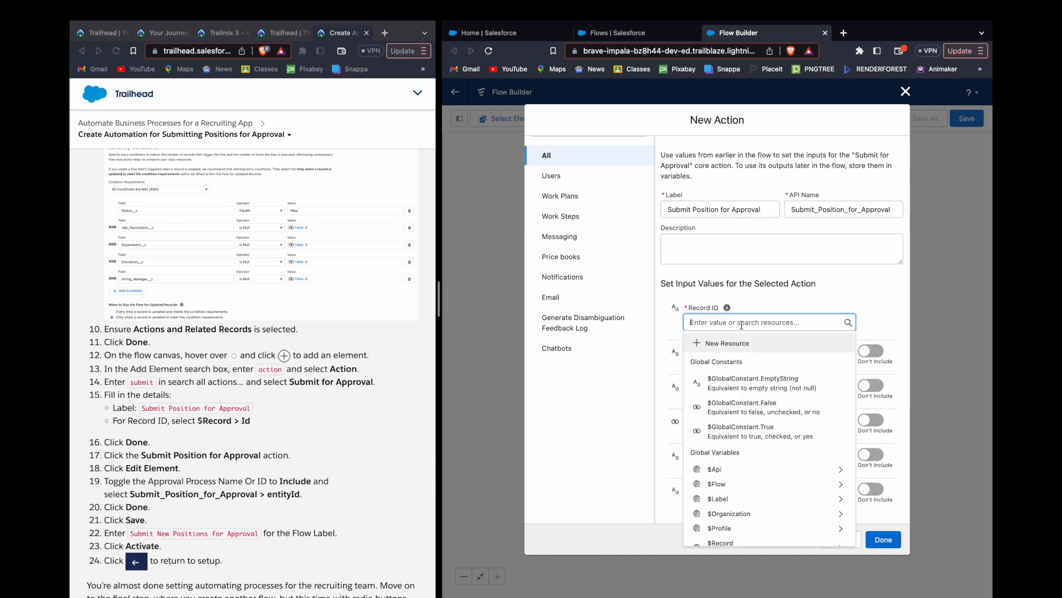
text(Rec)
key(Down)
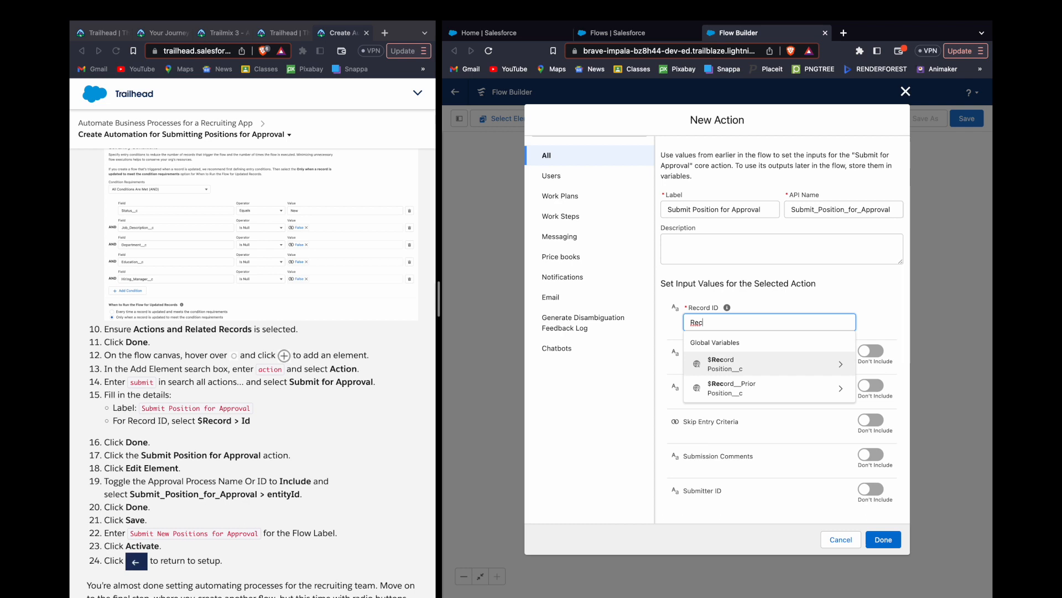
key(Return)
text(Id)
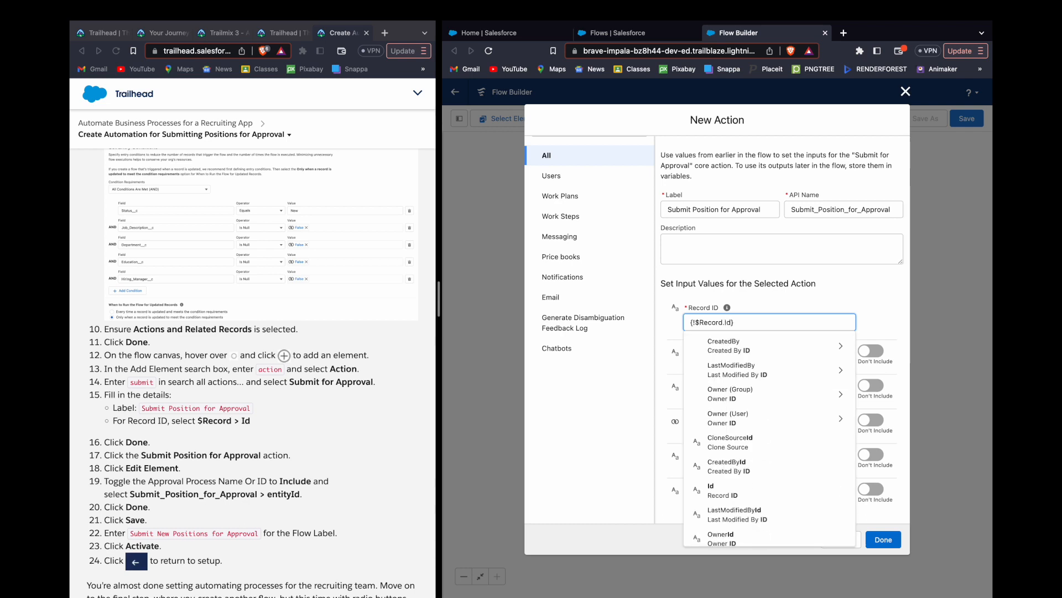
key(Up)
key(Up)
key(Up)
key(Return)
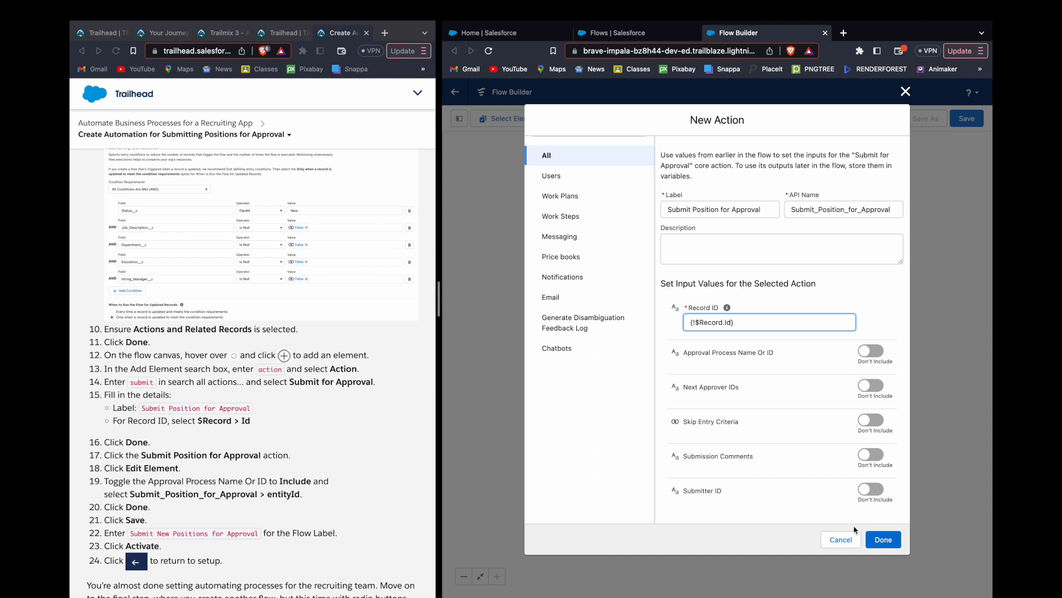
click(875, 538)
click(874, 538)
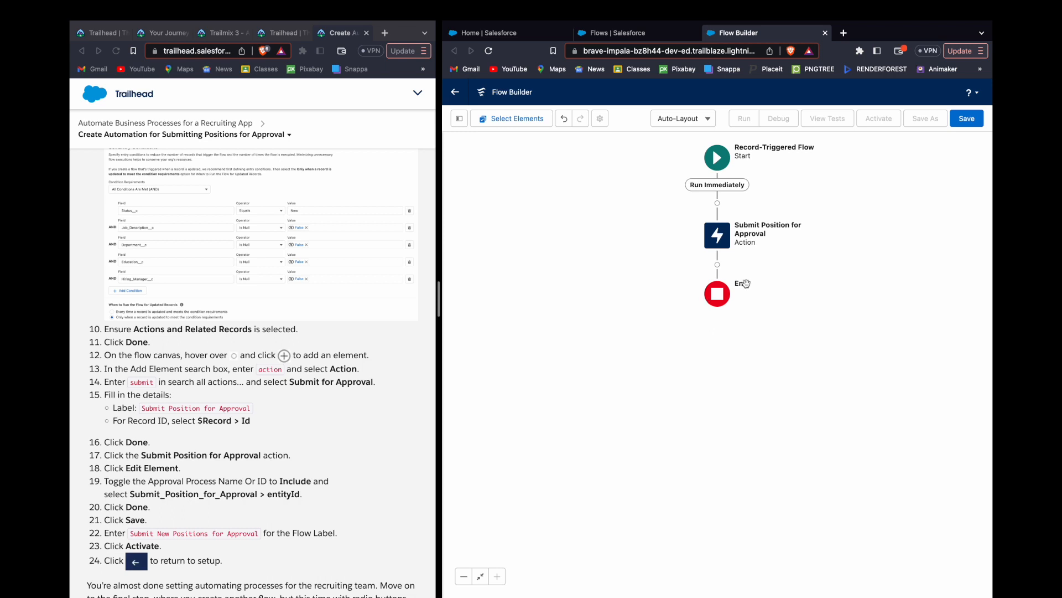
Edit the Submit Position for Approval action to include Approval Process Name Or ID, set to Submit_Position_for_Approval > entityId, and confirm the change
click(724, 239)
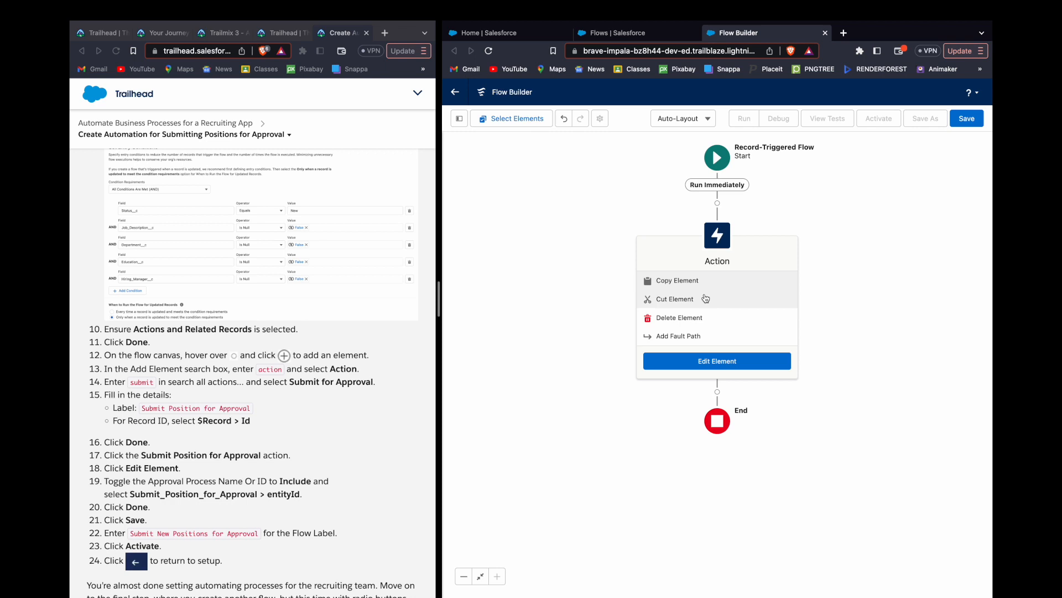
click(722, 361)
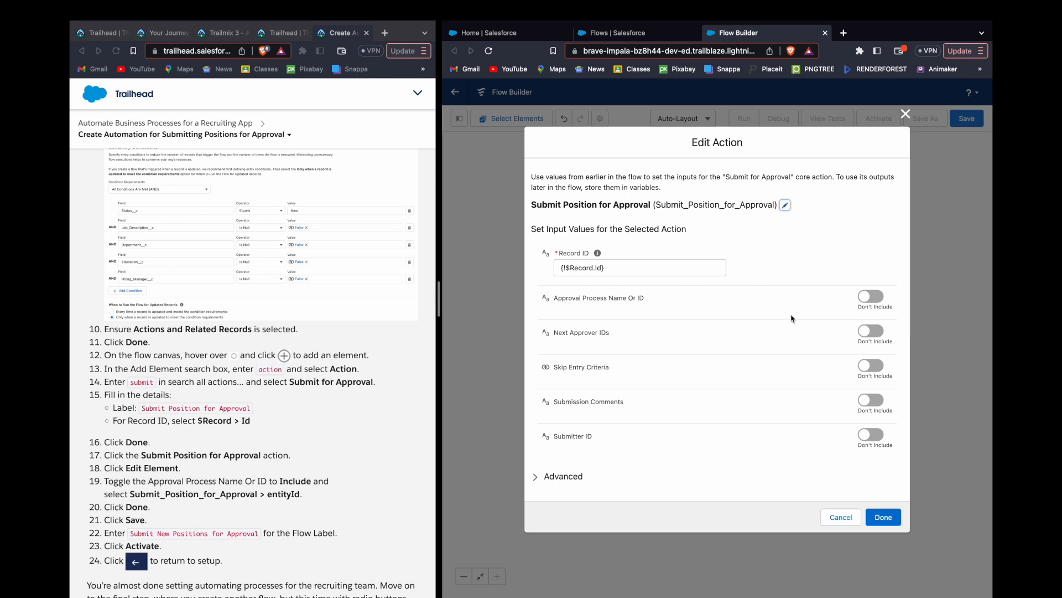
click(870, 297)
click(620, 305)
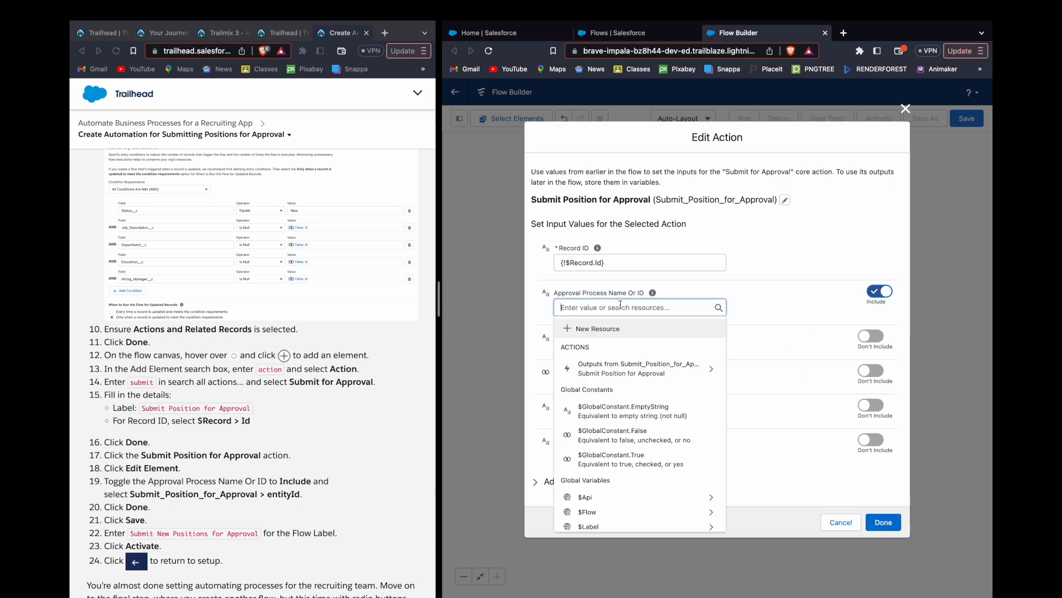
text(Subm)
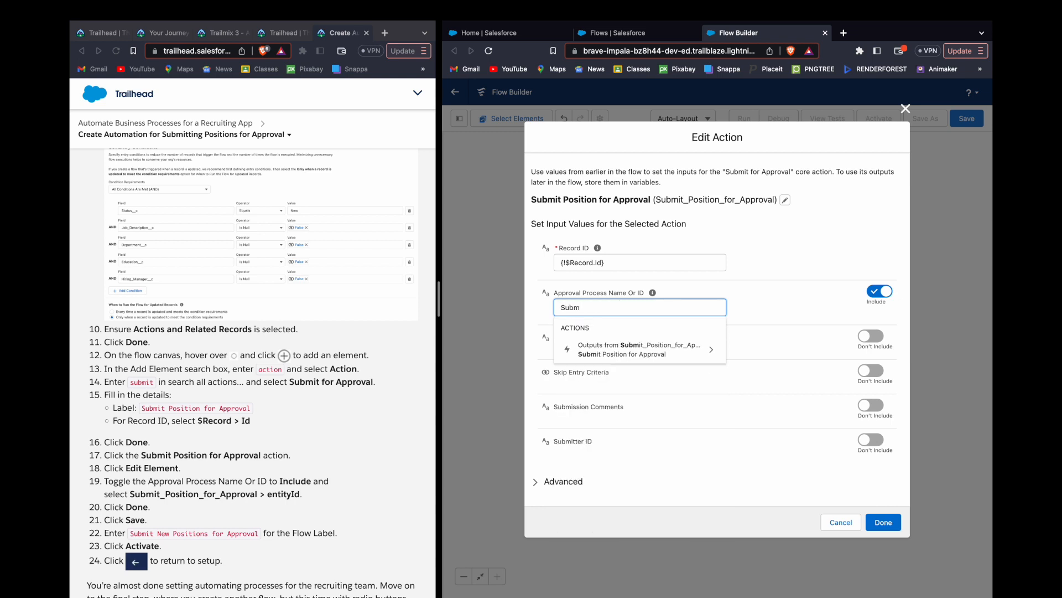
key(Down)
key(Return)
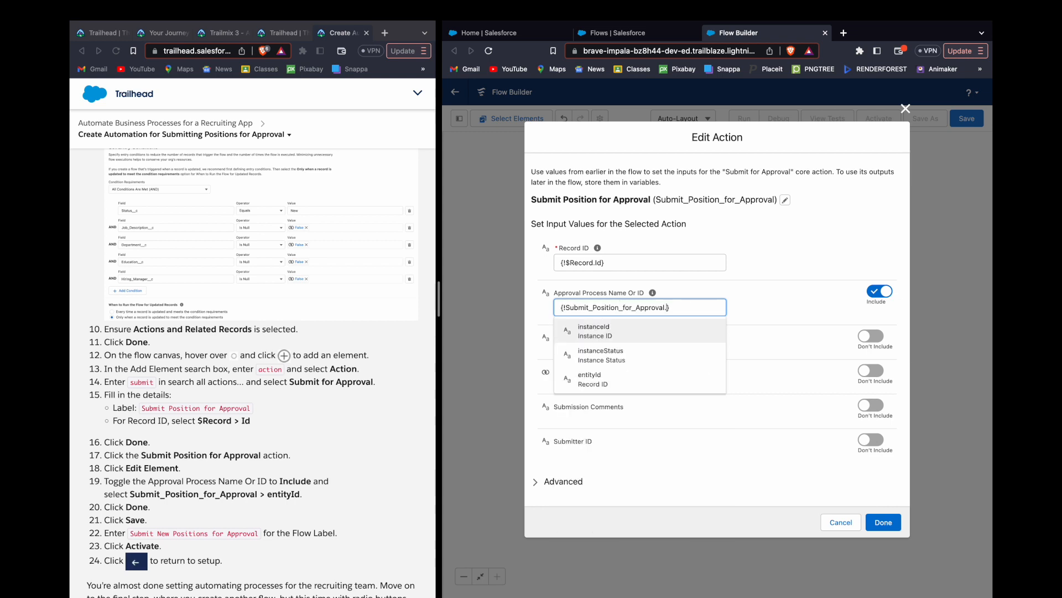
text(E)
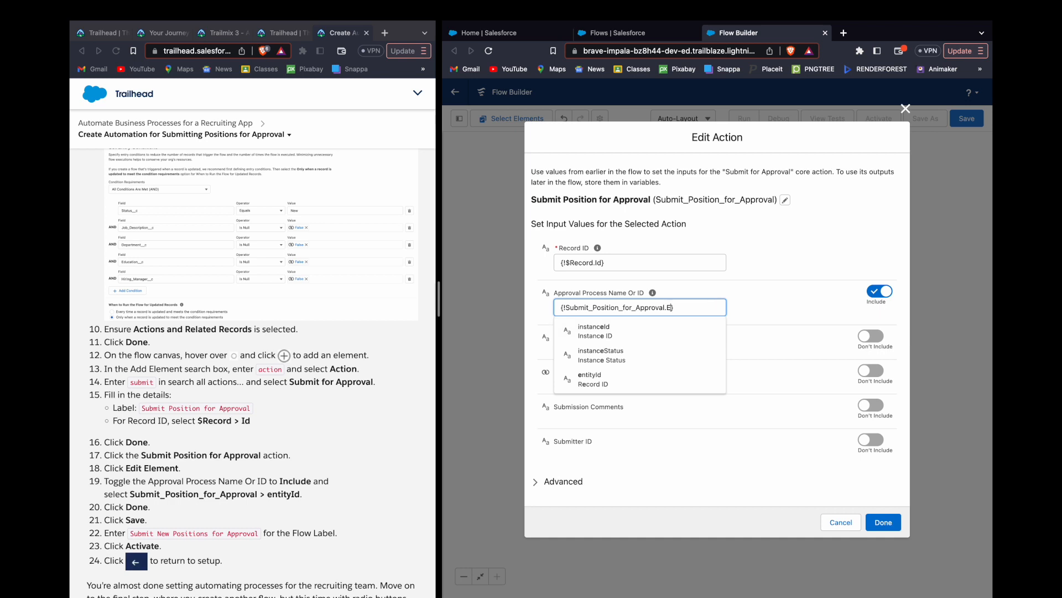
key(Up)
key(Return)
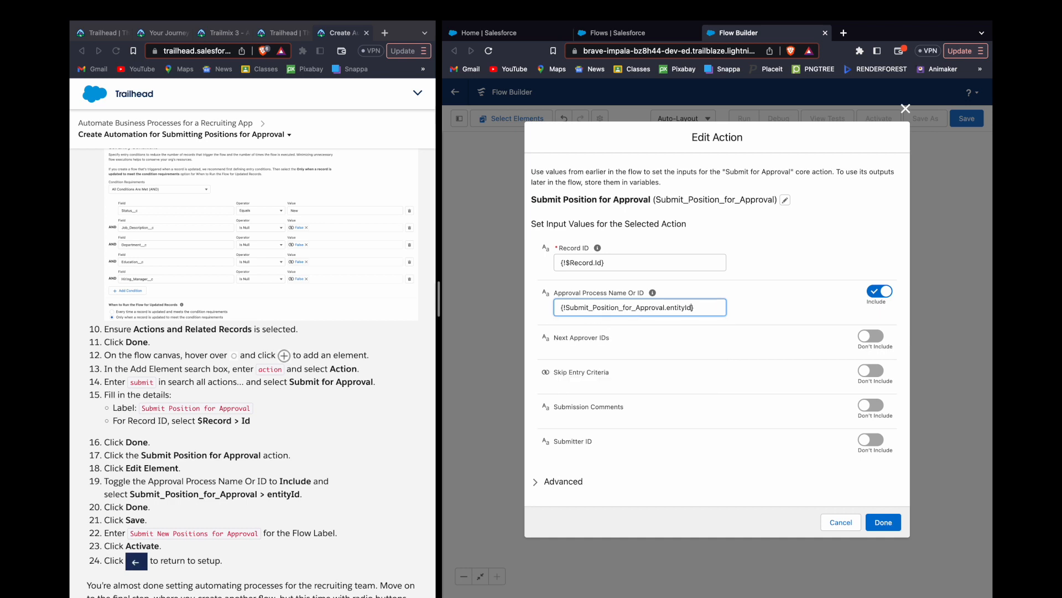
click(778, 307)
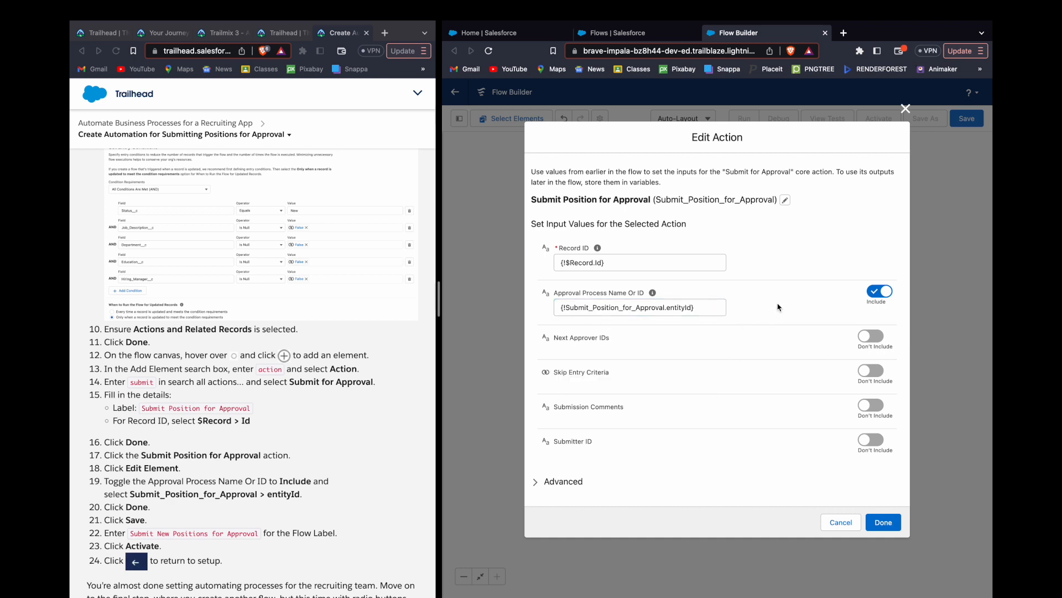
click(887, 523)
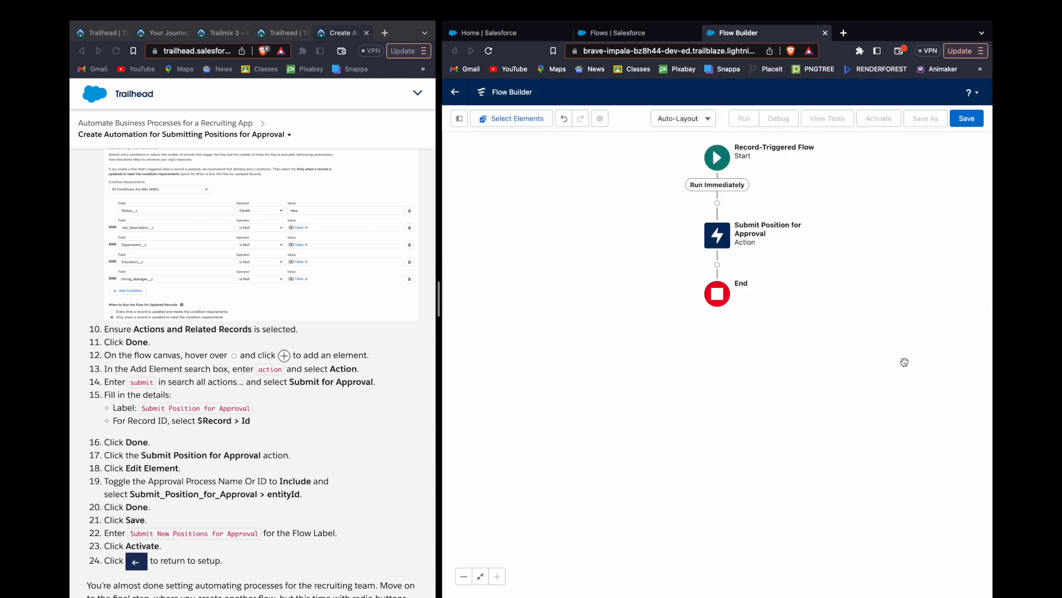
Save the flow with the label "Submit New Positions for Approval" and activate it
click(966, 118)
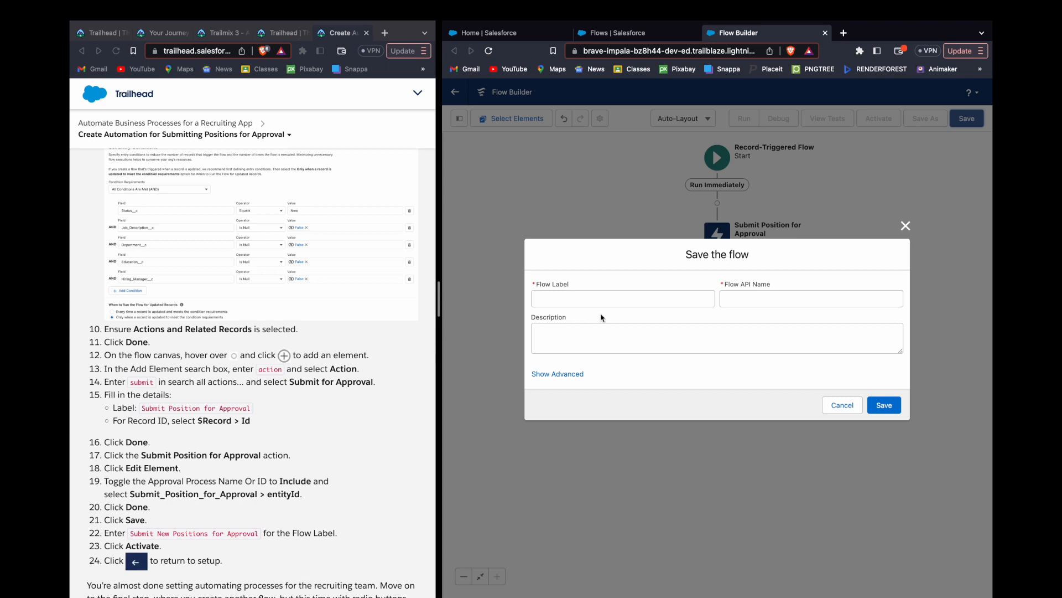
click(628, 303)
text(Submit N)
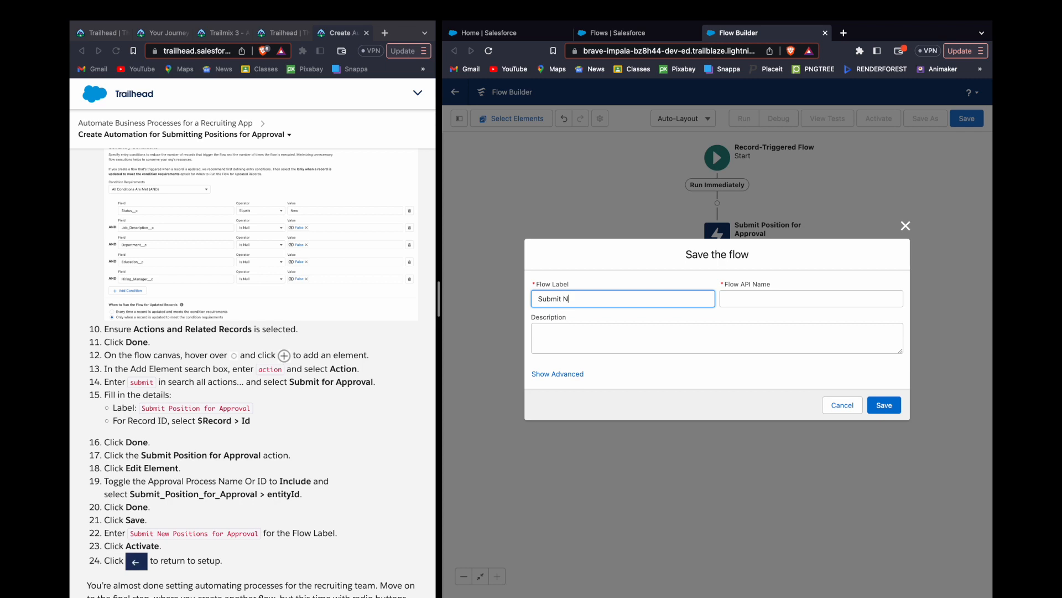
text(ew Positions for Approval)
click(731, 372)
click(884, 406)
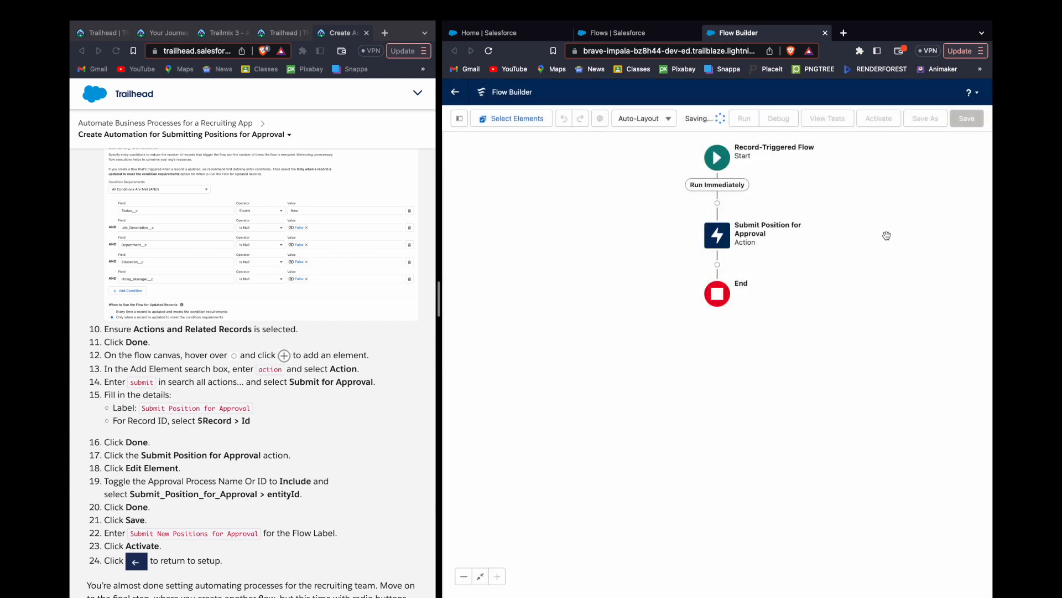
click(889, 126)
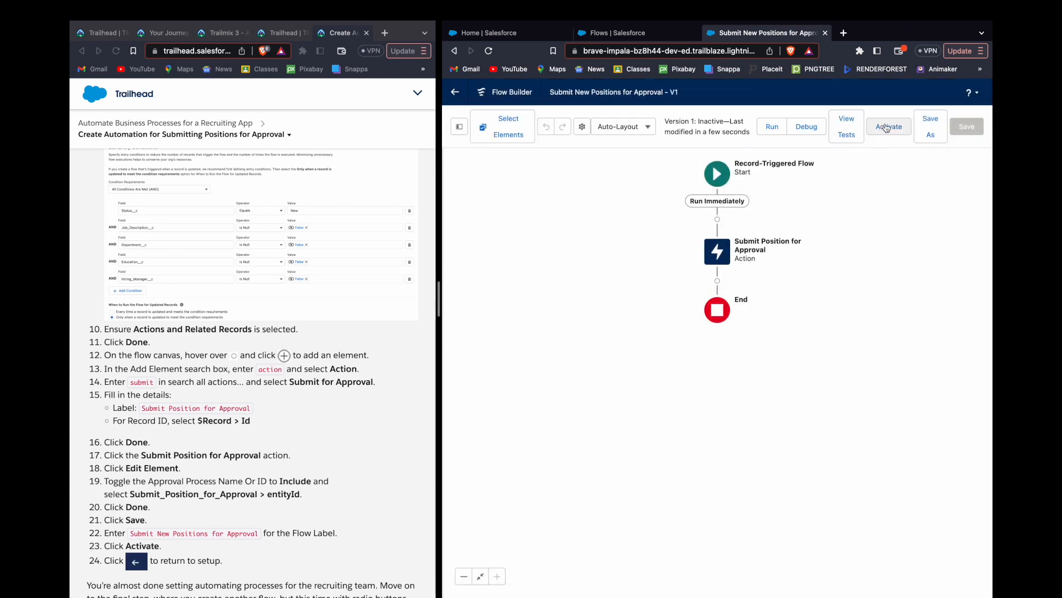
Switch to the Trailhead project page and submit the current step for verification to earn its 100 points
scroll(295, 382, down, 10)
scroll(295, 381, up, 10)
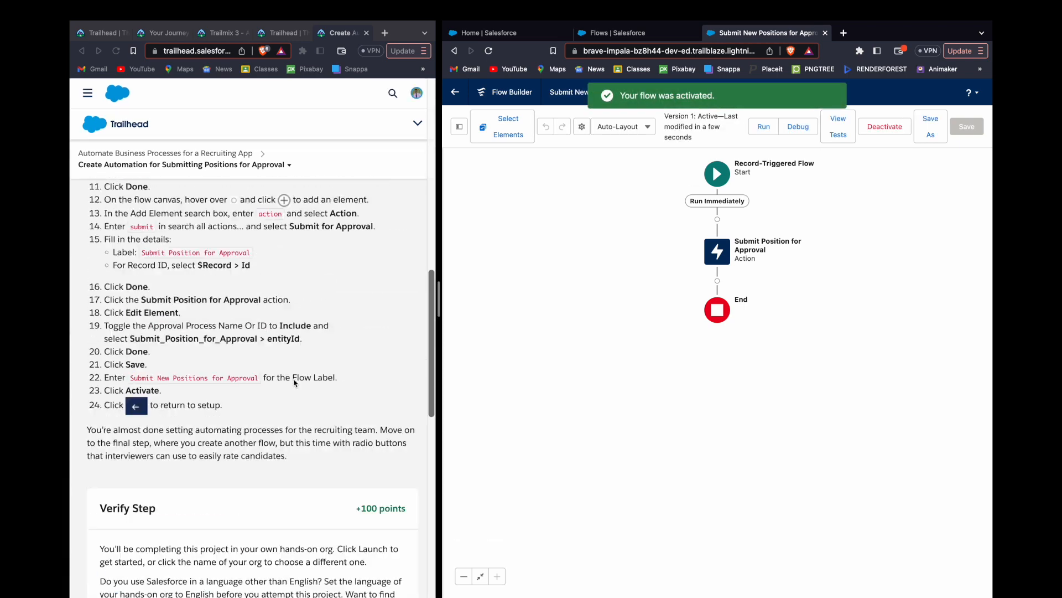
scroll(295, 382, down, 4)
scroll(295, 382, down, 1)
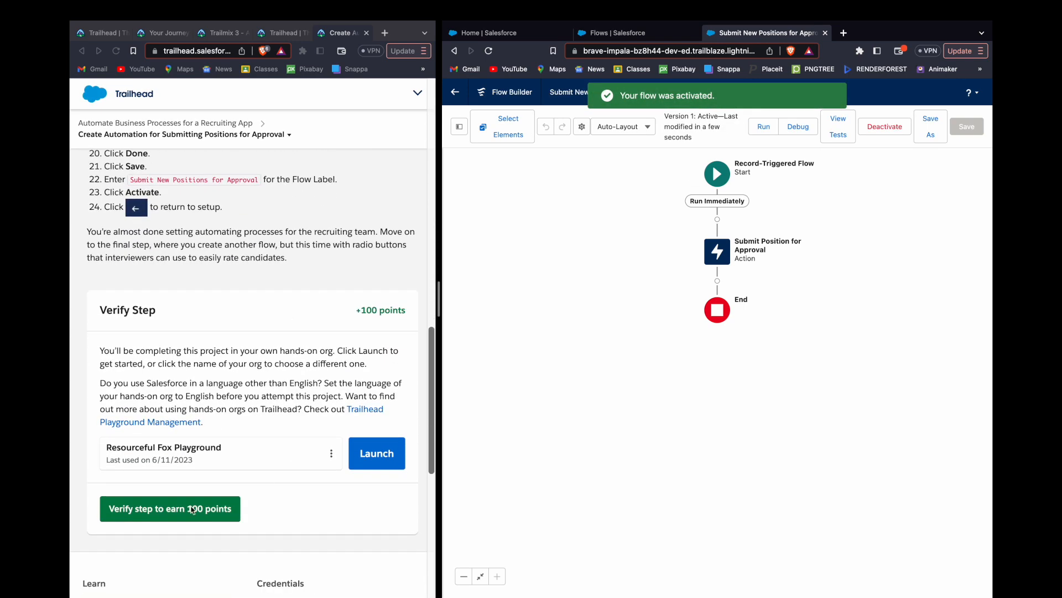
click(192, 509)
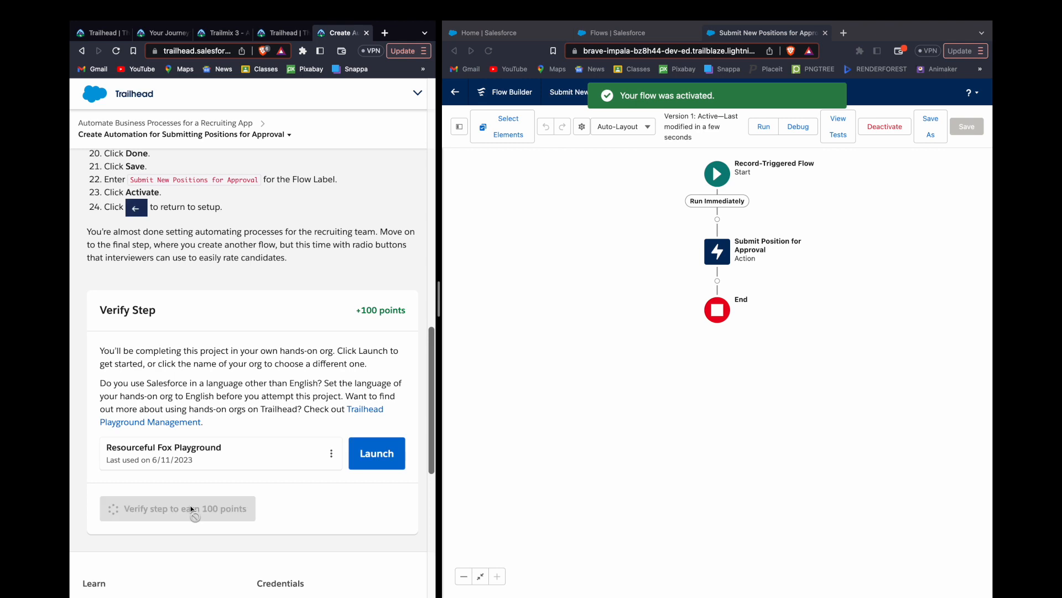